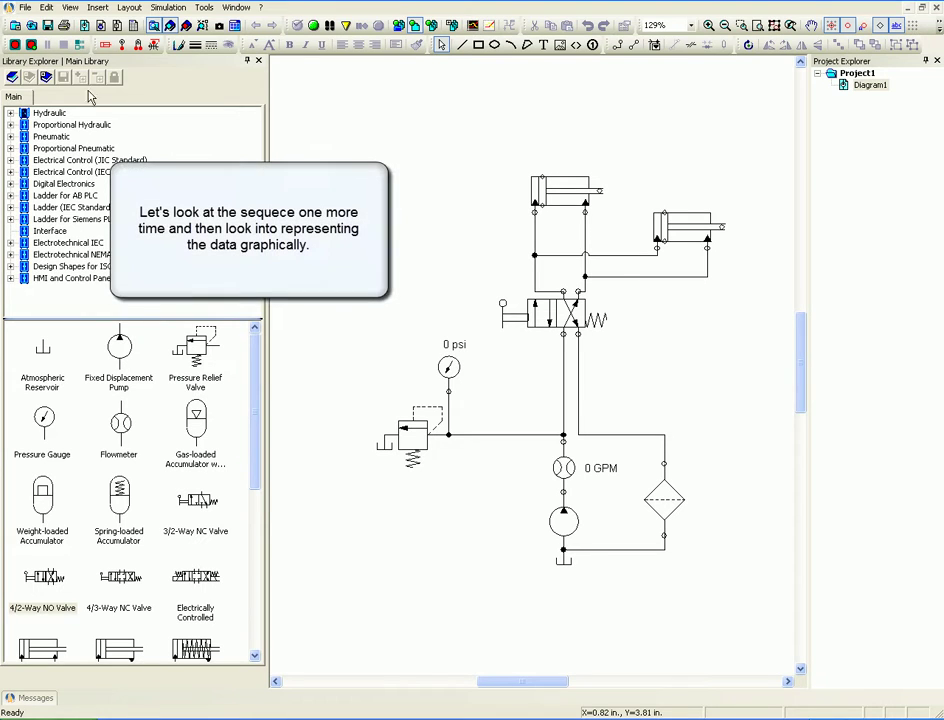
- Run Normal Simulation, toggle the 4/2-way valve lever five times to cycle both cylinders, then stop
{"action": "left_click", "coordinate": [313, 28]}
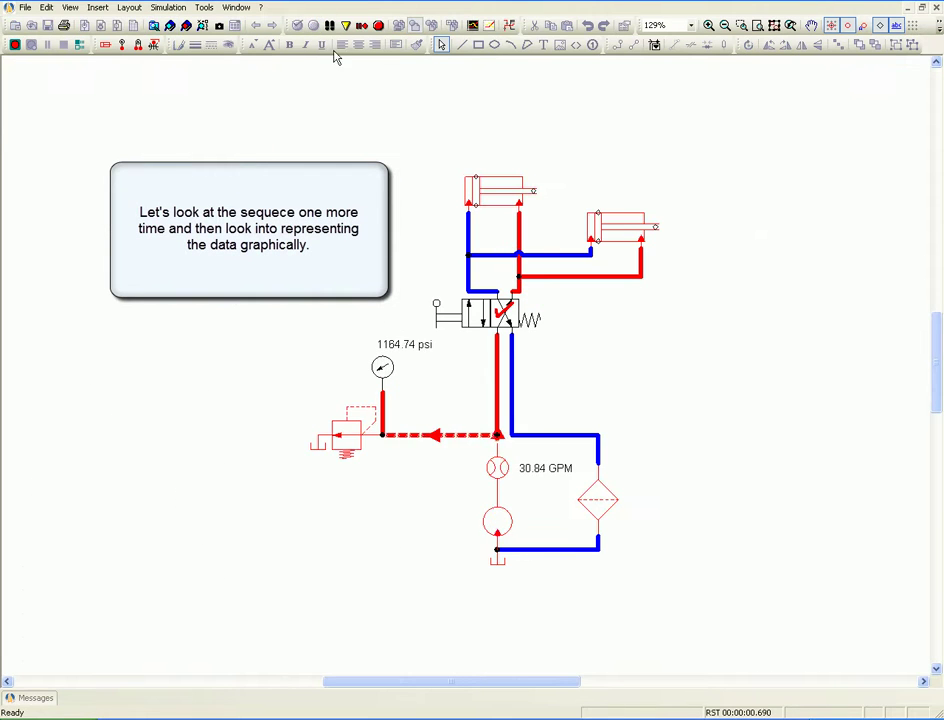
{"action": "left_click", "coordinate": [447, 326]}
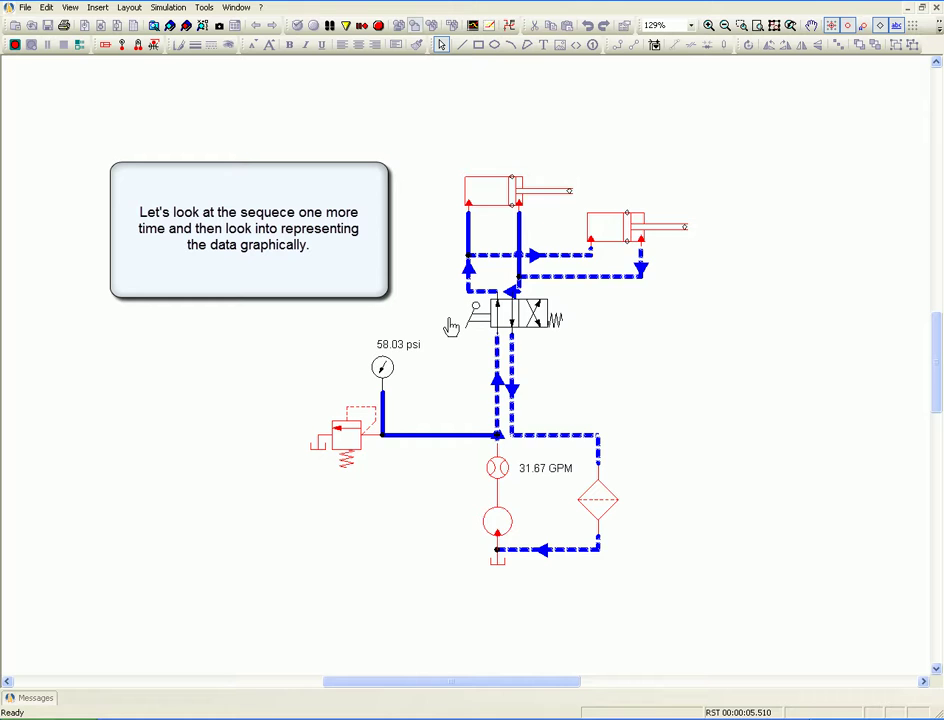
{"action": "left_click", "coordinate": [451, 326]}
{"action": "left_click", "coordinate": [451, 326]}
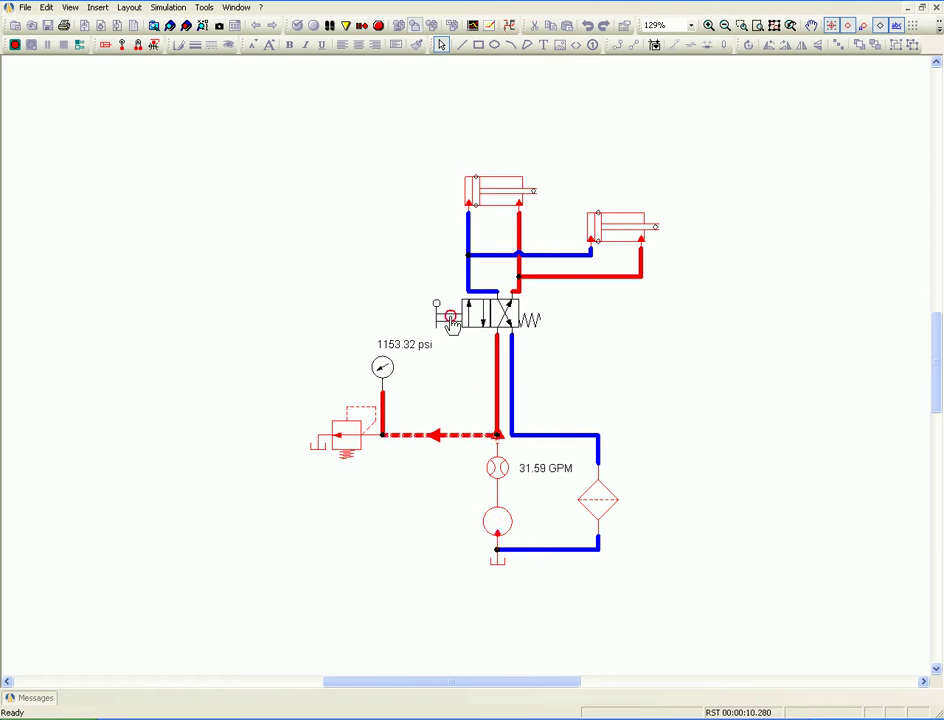
{"action": "left_click", "coordinate": [451, 326]}
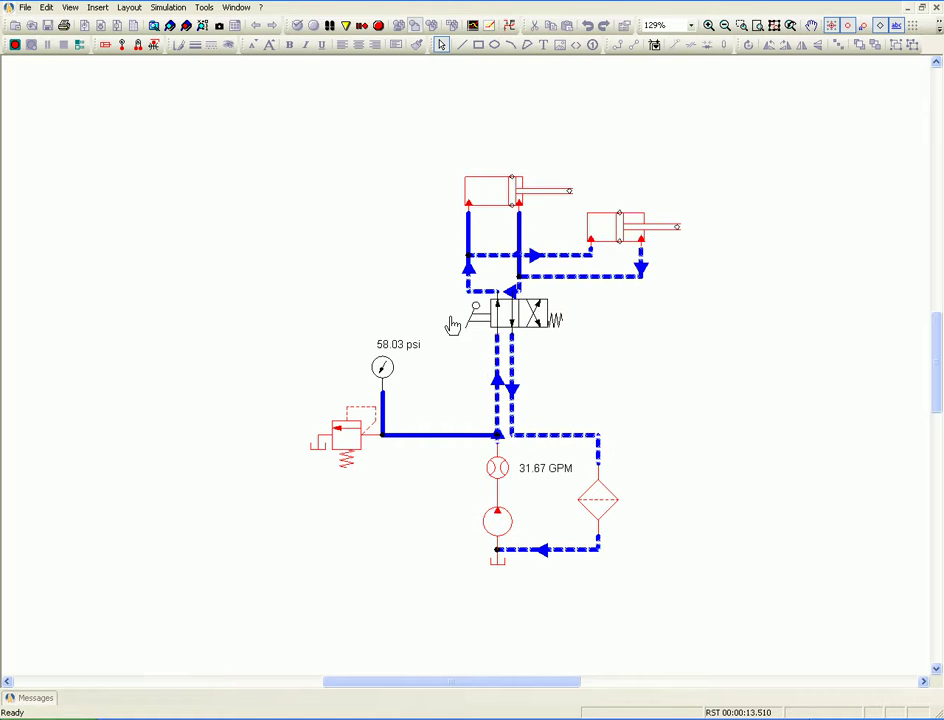
{"action": "left_click", "coordinate": [452, 325]}
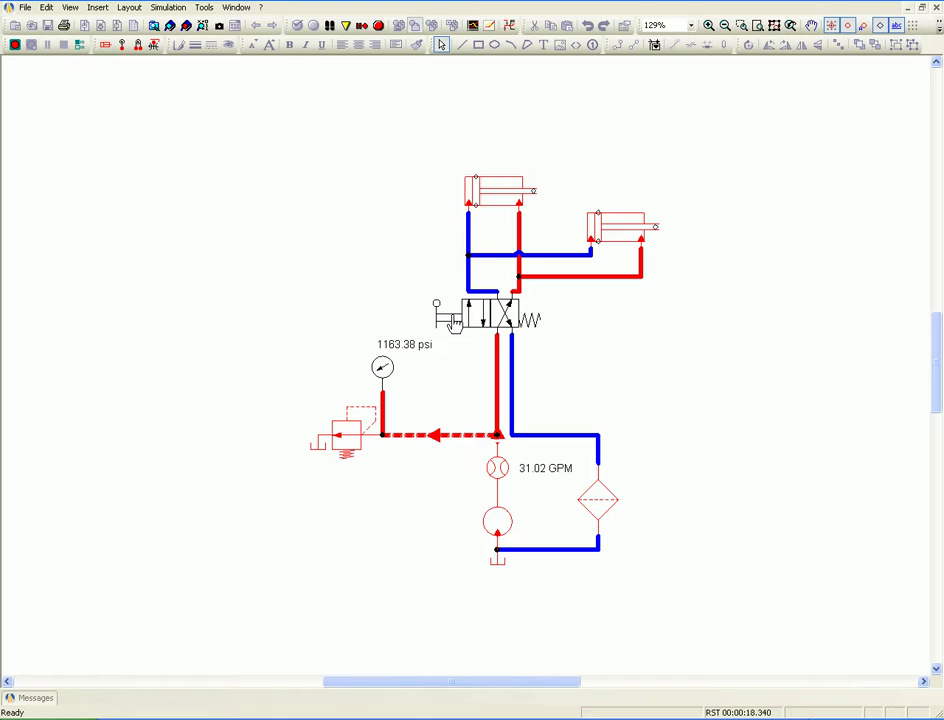
{"action": "left_click", "coordinate": [378, 25]}
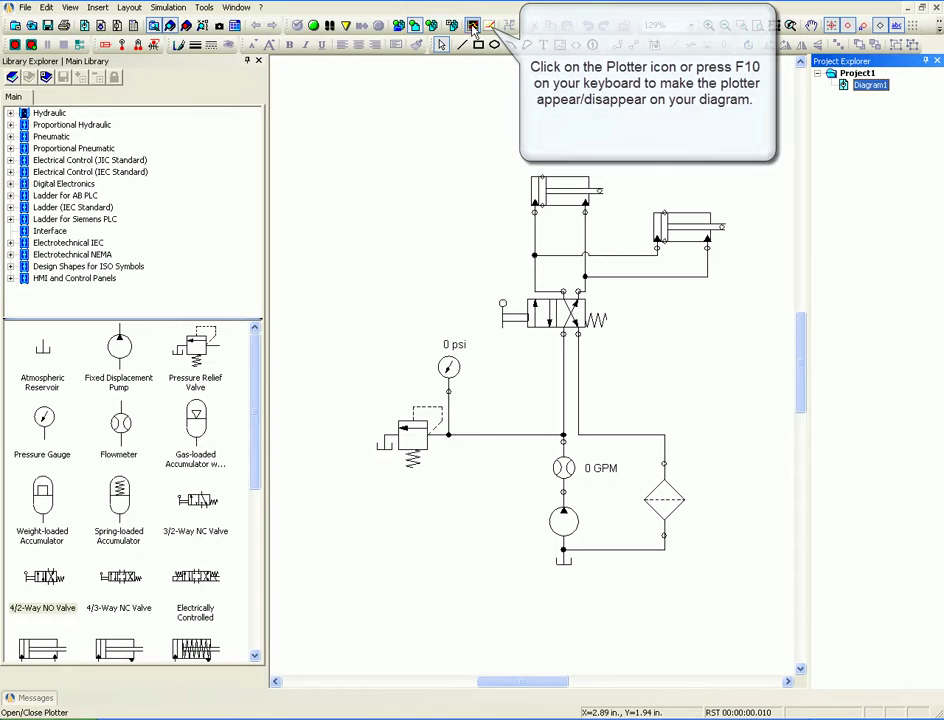
- Open the Plotter and add both cylinders, each graphing Linear Position
{"action": "left_click", "coordinate": [472, 25]}
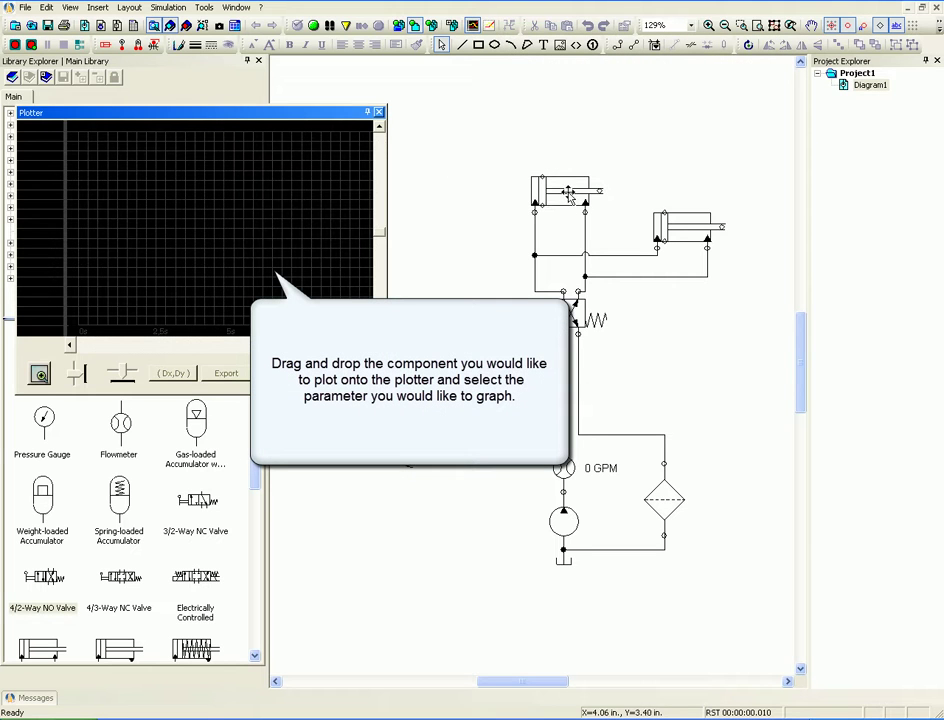
{"action": "left_click_drag", "start_coordinate": [567, 192], "coordinate": [242, 213]}
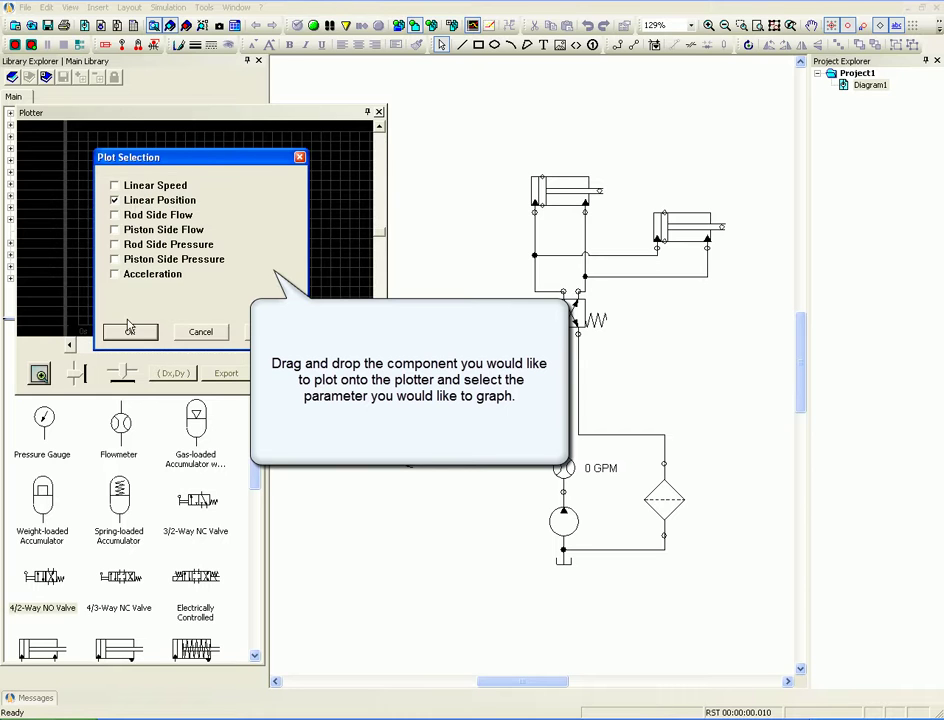
{"action": "left_click", "coordinate": [139, 334]}
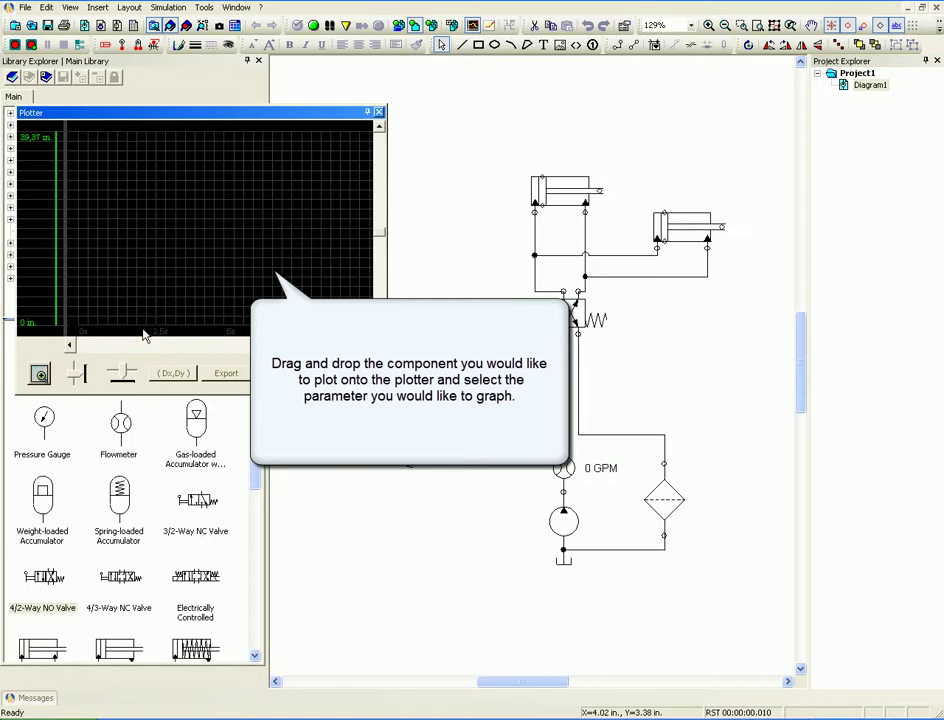
{"action": "left_click_drag", "start_coordinate": [679, 225], "coordinate": [288, 219]}
{"action": "left_click", "coordinate": [142, 199]}
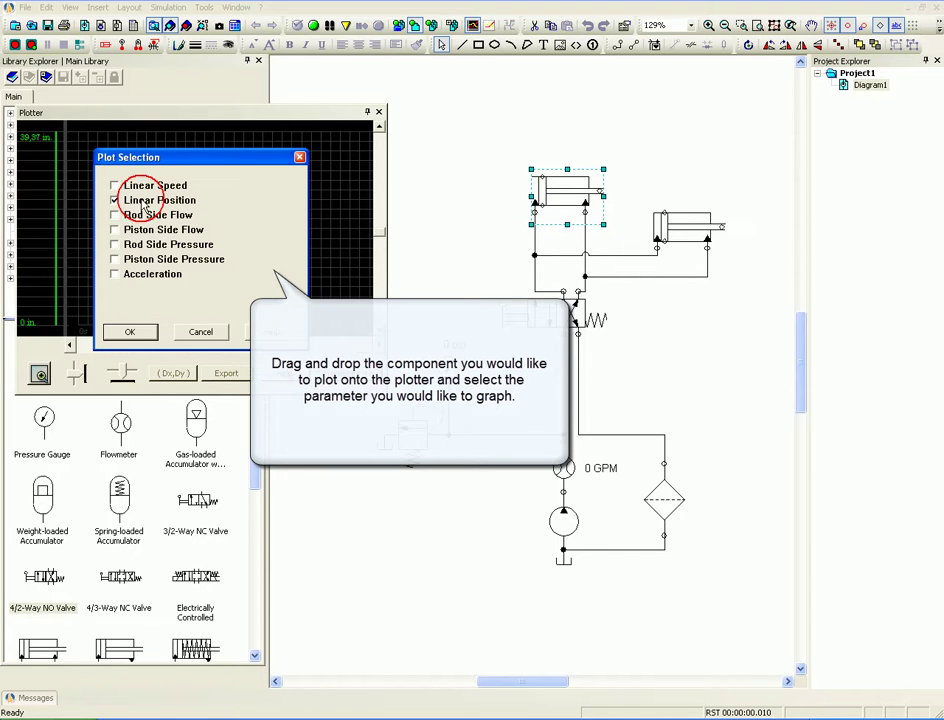
{"action": "left_click", "coordinate": [145, 334]}
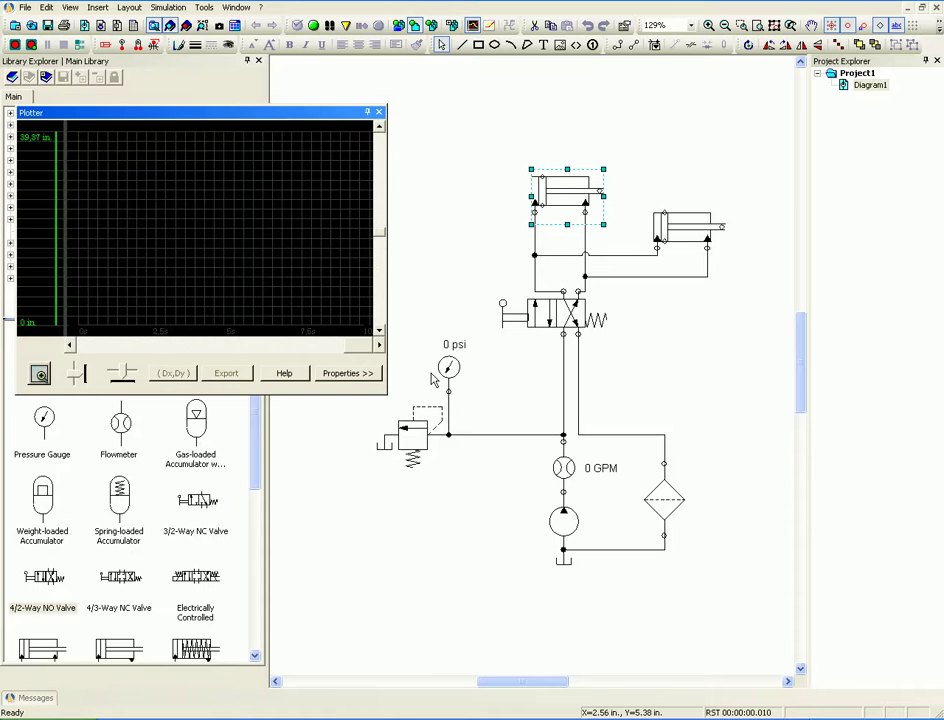
- Cancel the relief valve's Plot Selection twice, then start Normal Simulation
{"action": "left_click_drag", "start_coordinate": [428, 418], "coordinate": [197, 228]}
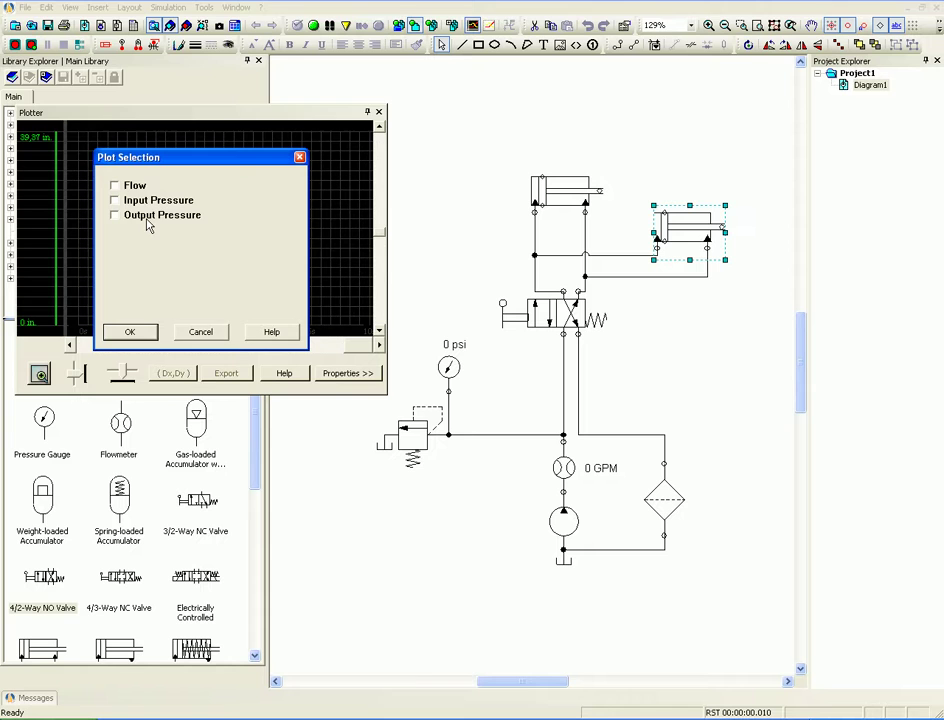
{"action": "left_click", "coordinate": [201, 332]}
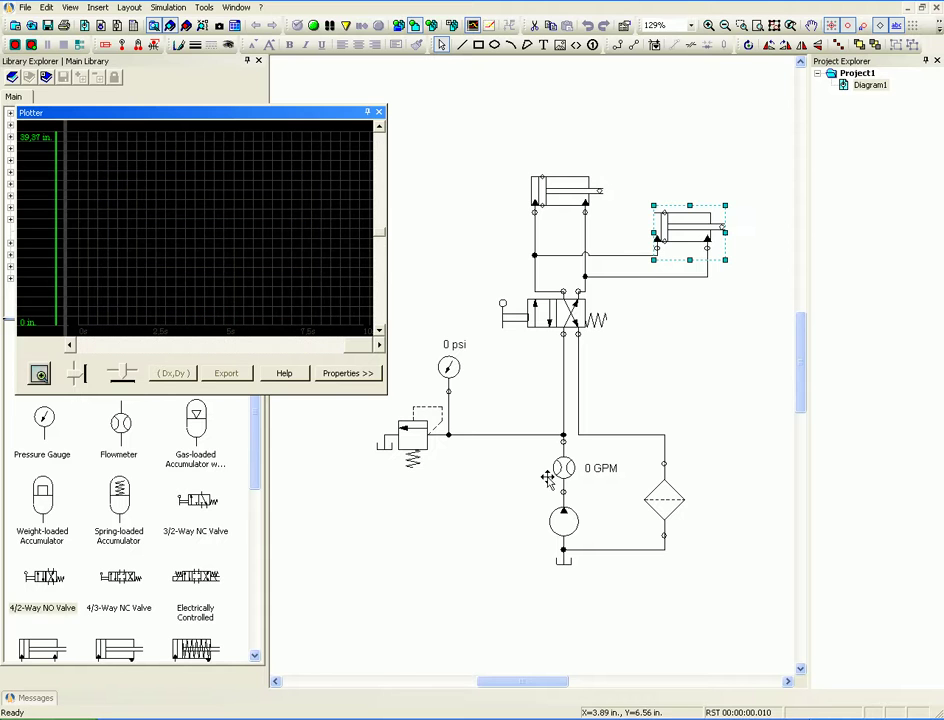
{"action": "left_click_drag", "start_coordinate": [415, 420], "coordinate": [209, 235]}
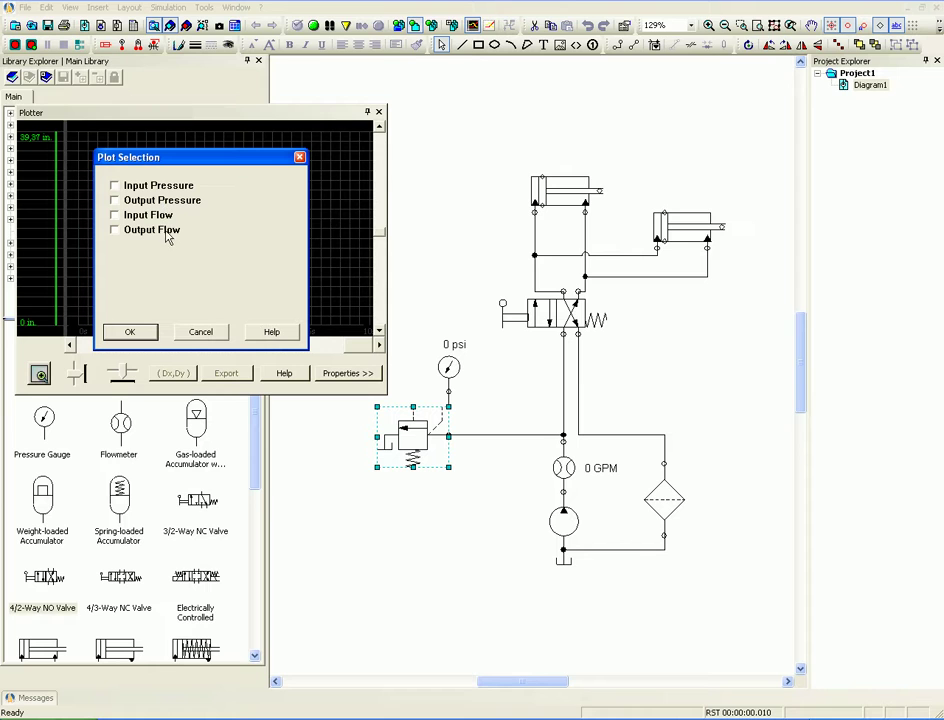
{"action": "left_click", "coordinate": [202, 334]}
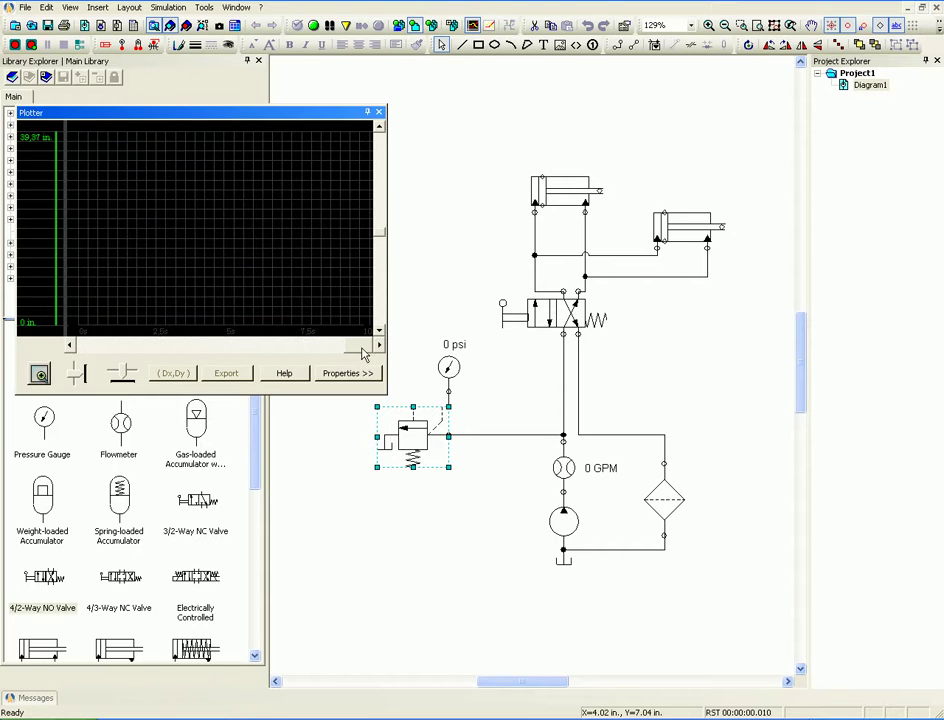
{"action": "left_click", "coordinate": [313, 25]}
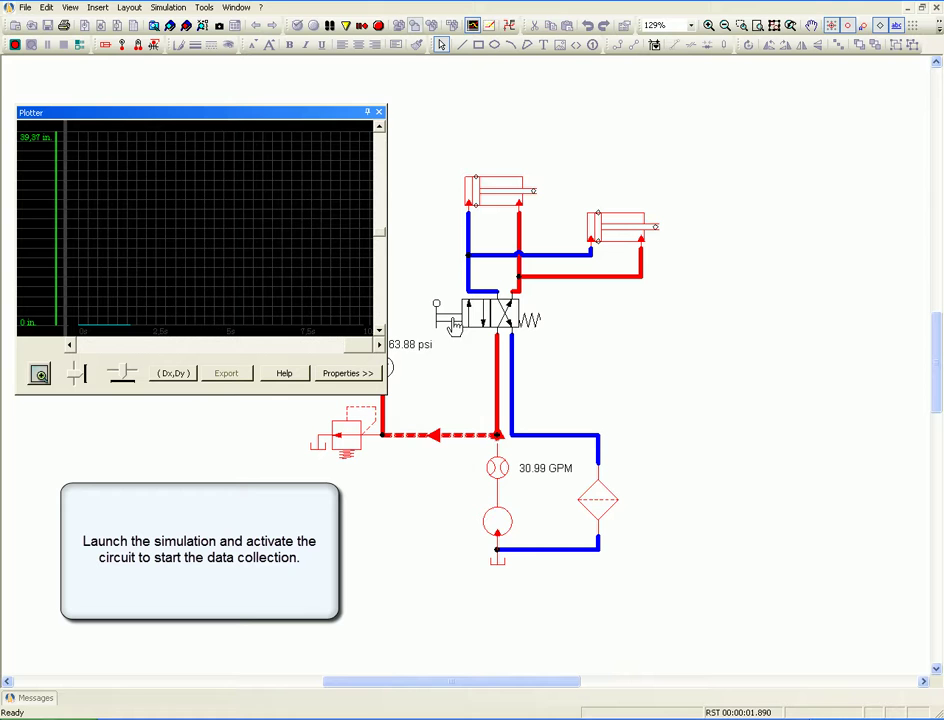
- Cycle the valve lever seven times to record both cylinders' positions, stop, and move the Plotter
{"action": "left_click", "coordinate": [811, 25]}
{"action": "left_click_drag", "start_coordinate": [737, 162], "coordinate": [805, 181]}
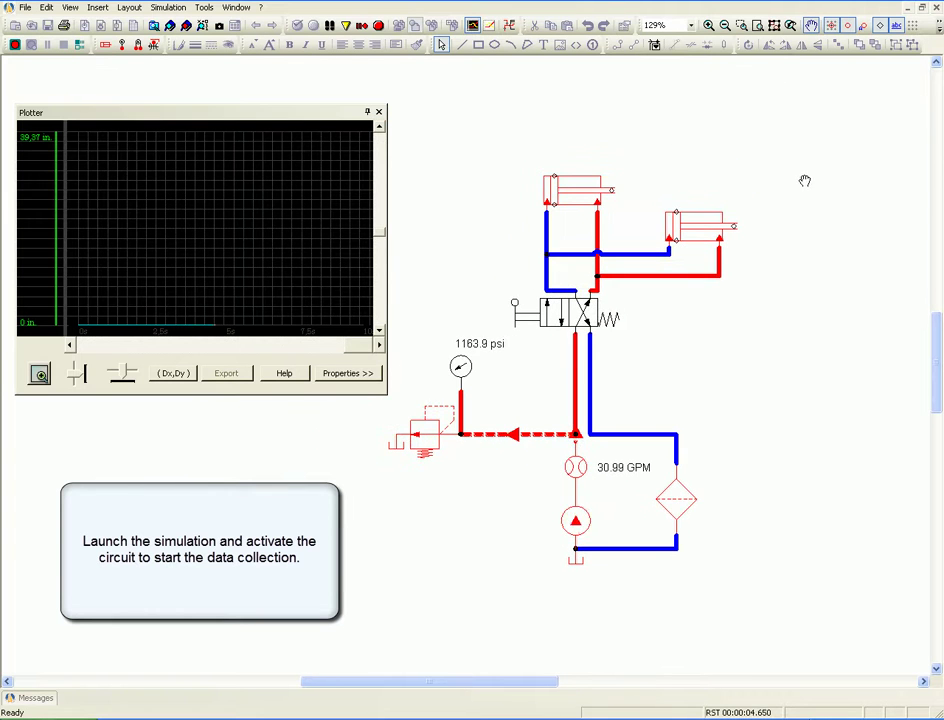
{"action": "left_click", "coordinate": [811, 25]}
{"action": "left_click", "coordinate": [526, 318]}
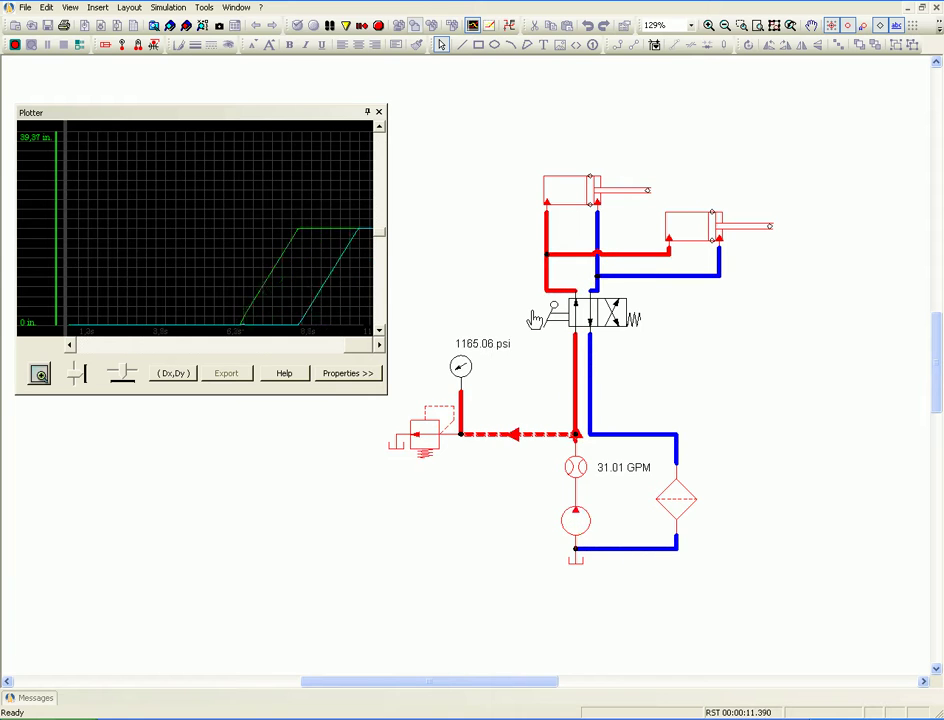
{"action": "left_click", "coordinate": [536, 317]}
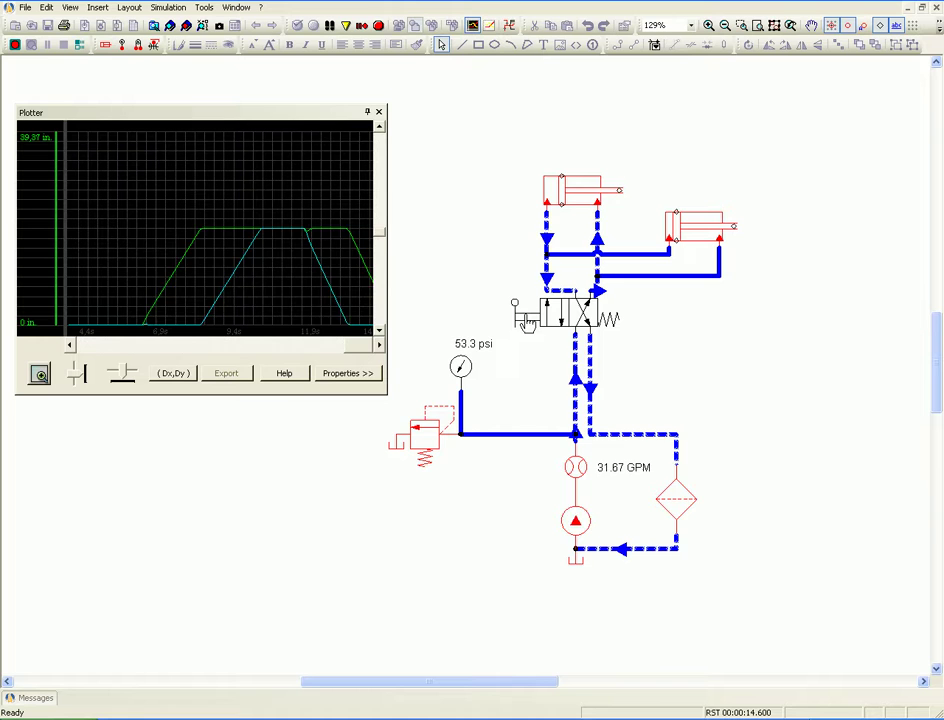
{"action": "left_click", "coordinate": [530, 318]}
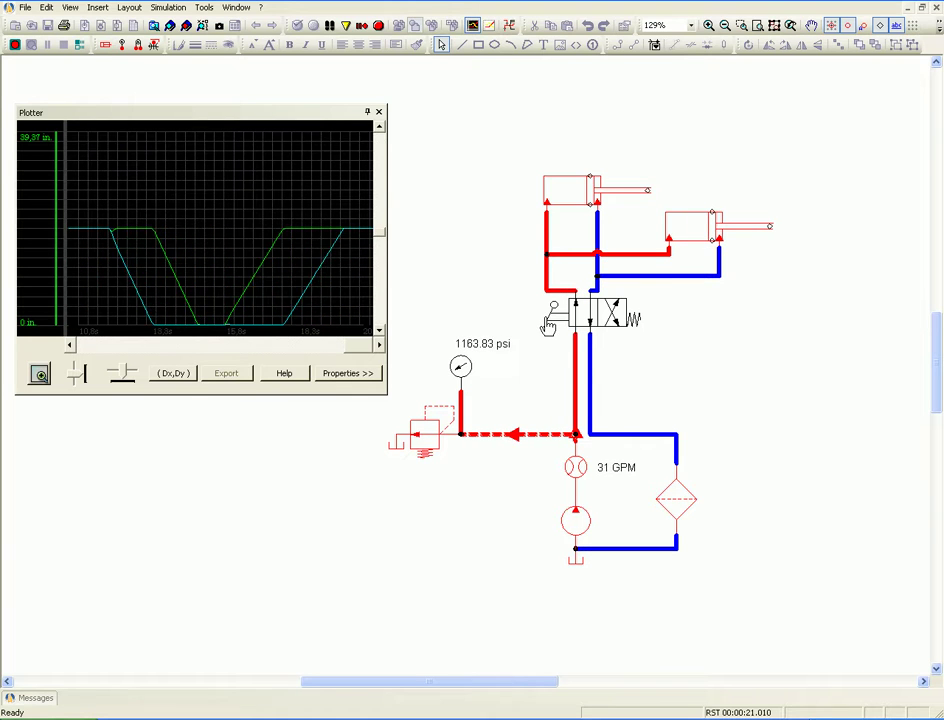
{"action": "left_click", "coordinate": [549, 322]}
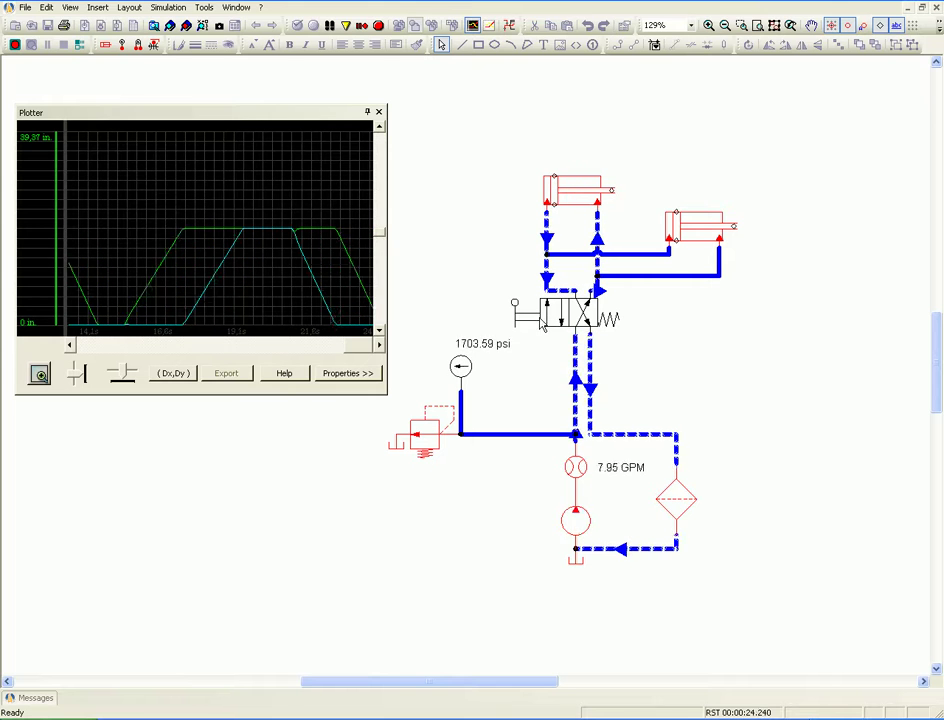
{"action": "left_click", "coordinate": [540, 320]}
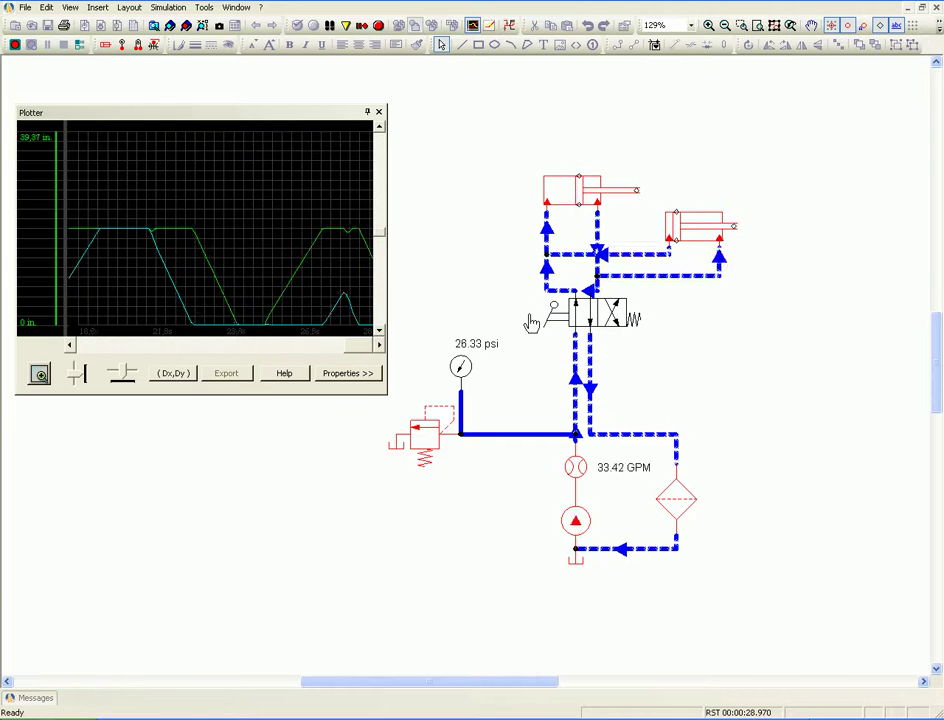
{"action": "left_click", "coordinate": [532, 322]}
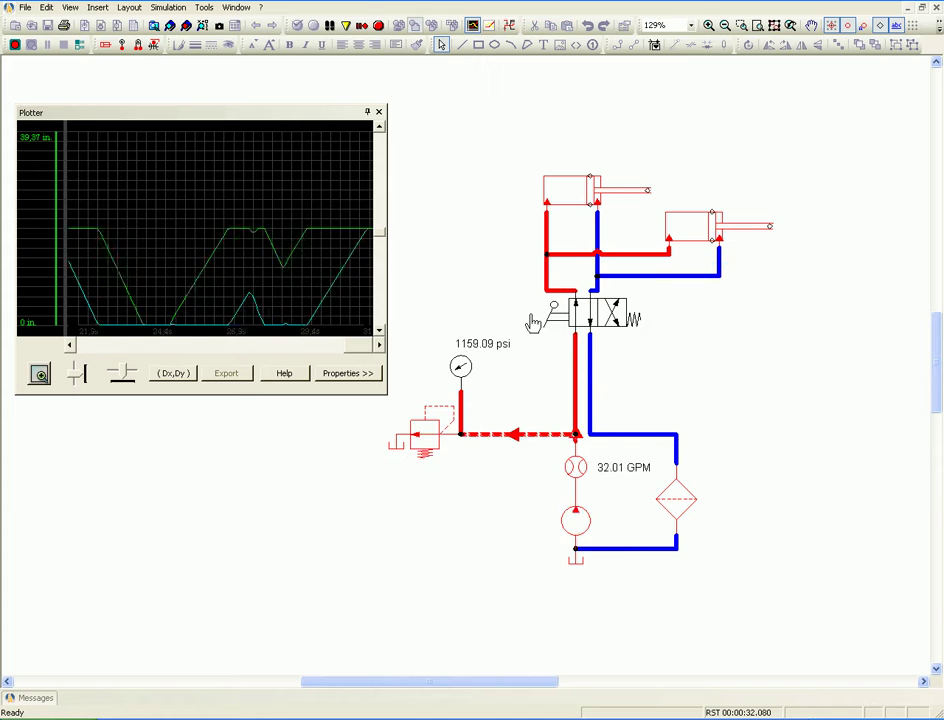
{"action": "left_click", "coordinate": [532, 322]}
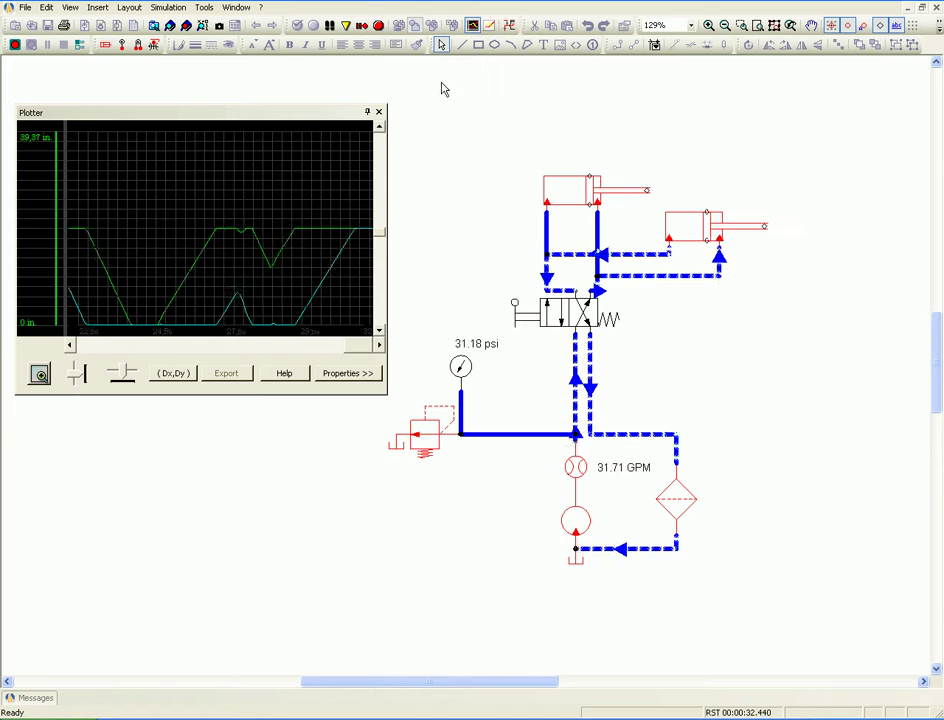
{"action": "left_click", "coordinate": [377, 26]}
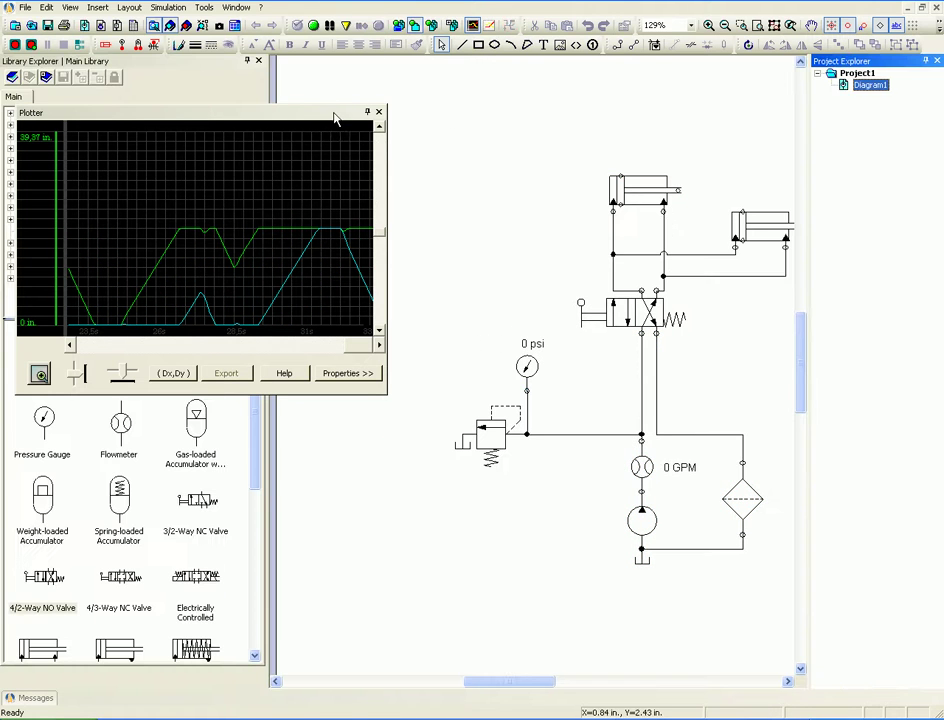
{"action": "left_click_drag", "start_coordinate": [335, 118], "coordinate": [418, 131]}
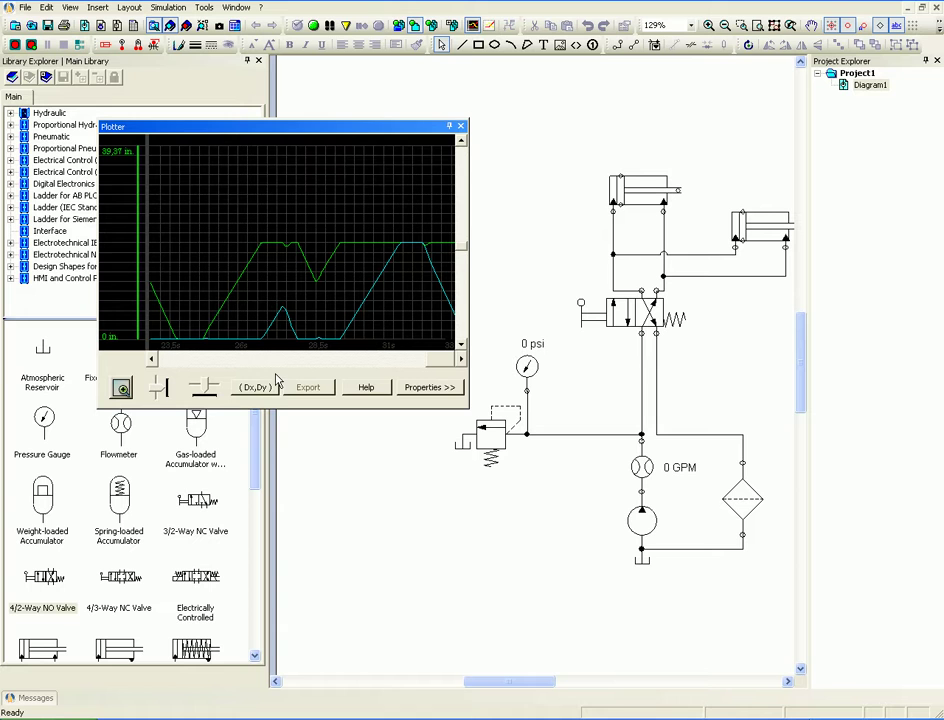
{"action": "mouse_move", "coordinate": [253, 338]}
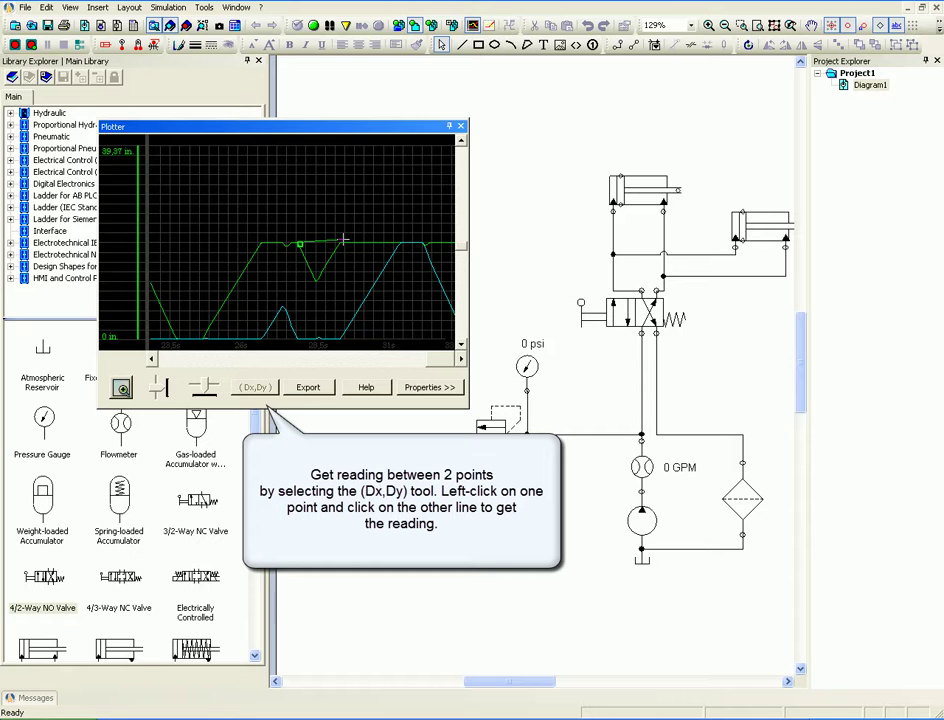
- Pick a first point on the green curve and read Dx 2,02 s, Dy 19,31 in at a second point
{"action": "left_click", "coordinate": [342, 248]}
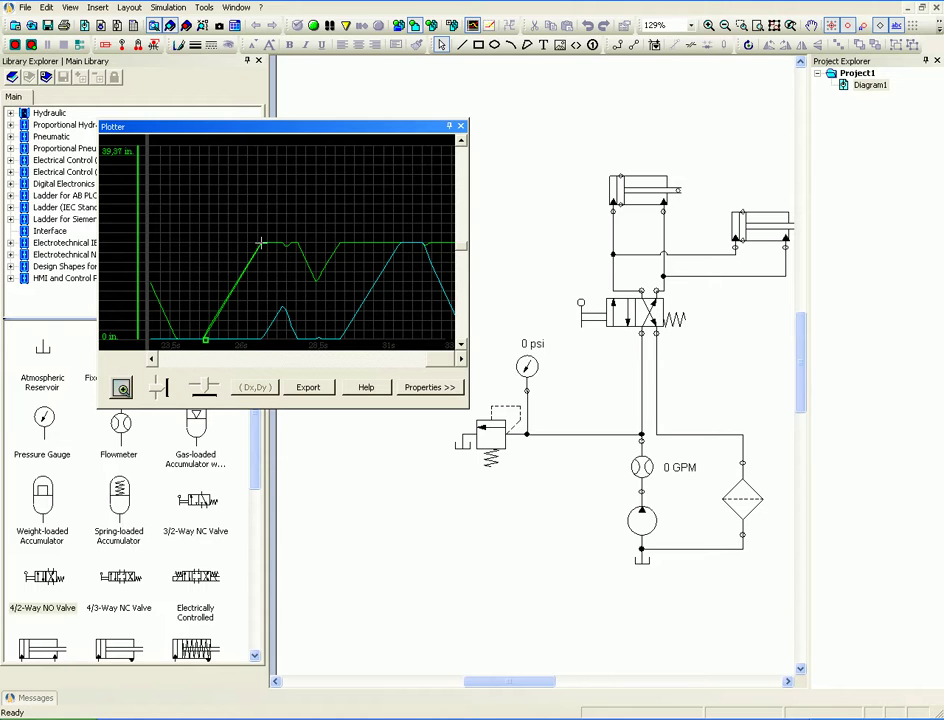
{"action": "mouse_move", "coordinate": [262, 249]}
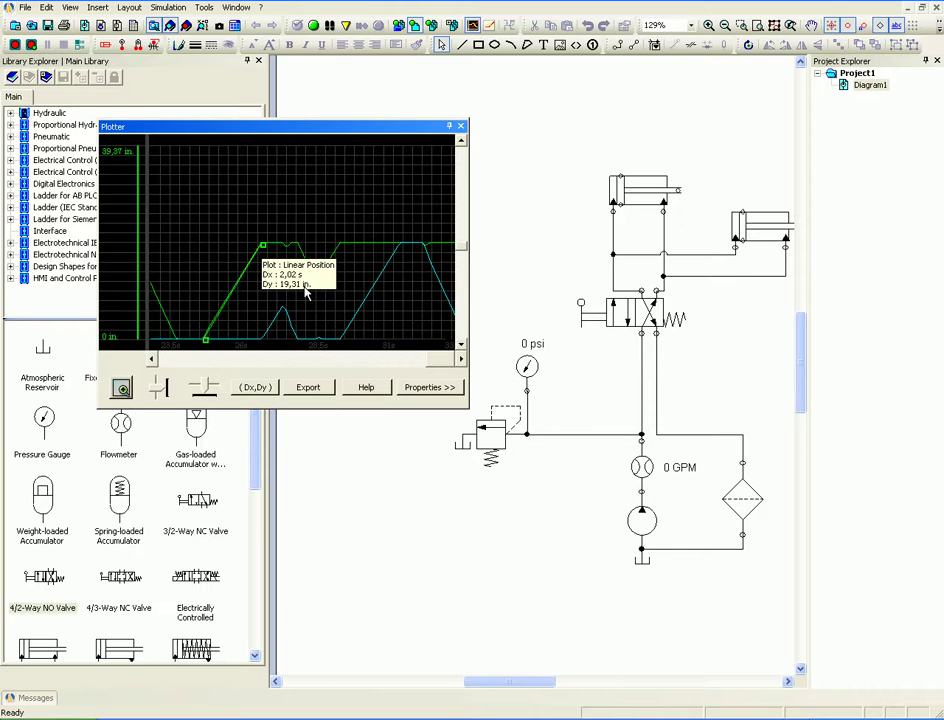
- Turn off measuring and scroll to about 17.6 s, value axis -3.691 to 35.679 in
{"action": "left_click", "coordinate": [258, 387]}
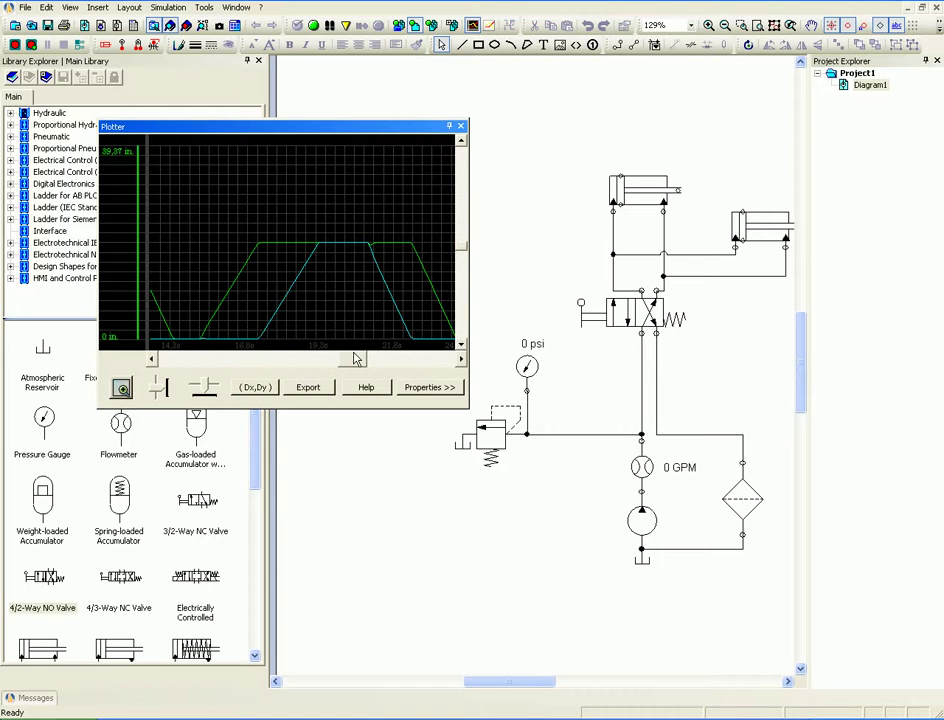
{"action": "left_click_drag", "start_coordinate": [357, 358], "coordinate": [445, 312]}
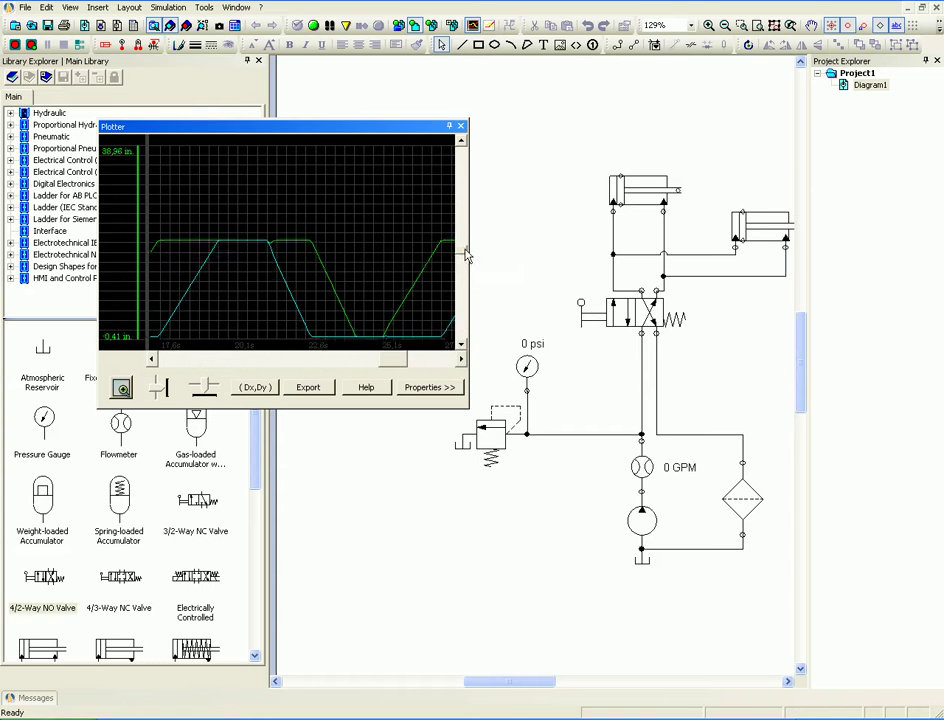
{"action": "left_click_drag", "start_coordinate": [472, 270], "coordinate": [459, 270]}
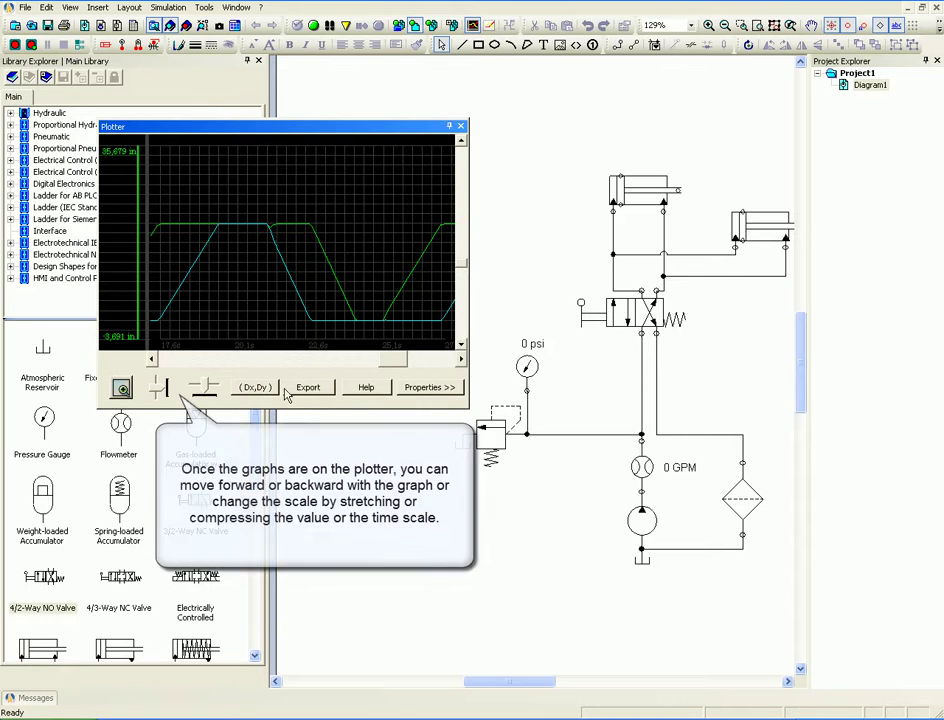
- Stretch and compress the time scale until the curves show under one cycle
{"action": "left_click", "coordinate": [207, 390]}
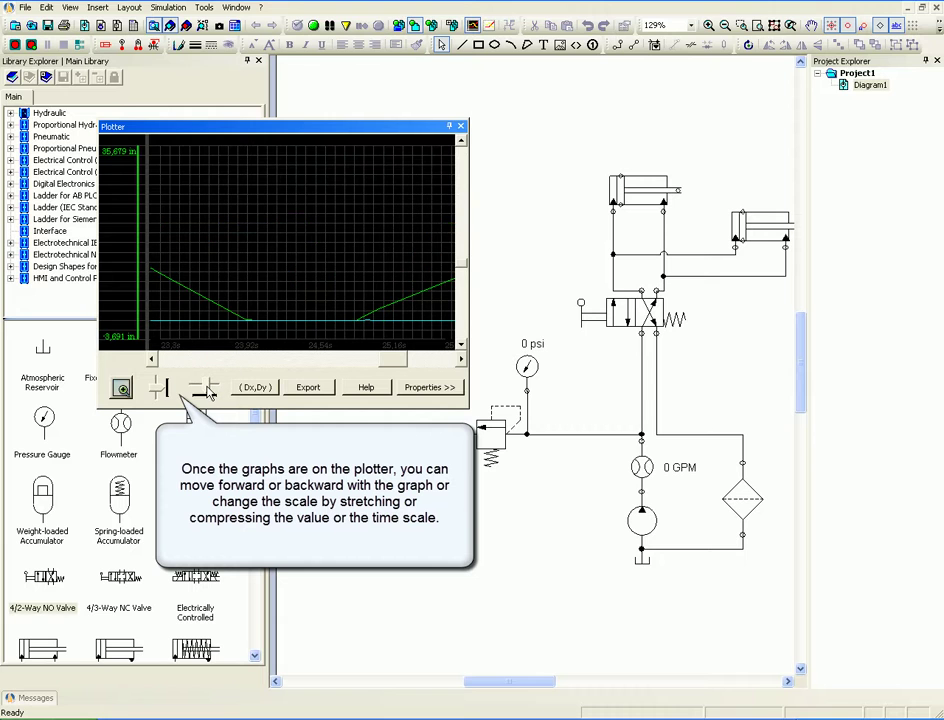
{"action": "left_click", "coordinate": [207, 391]}
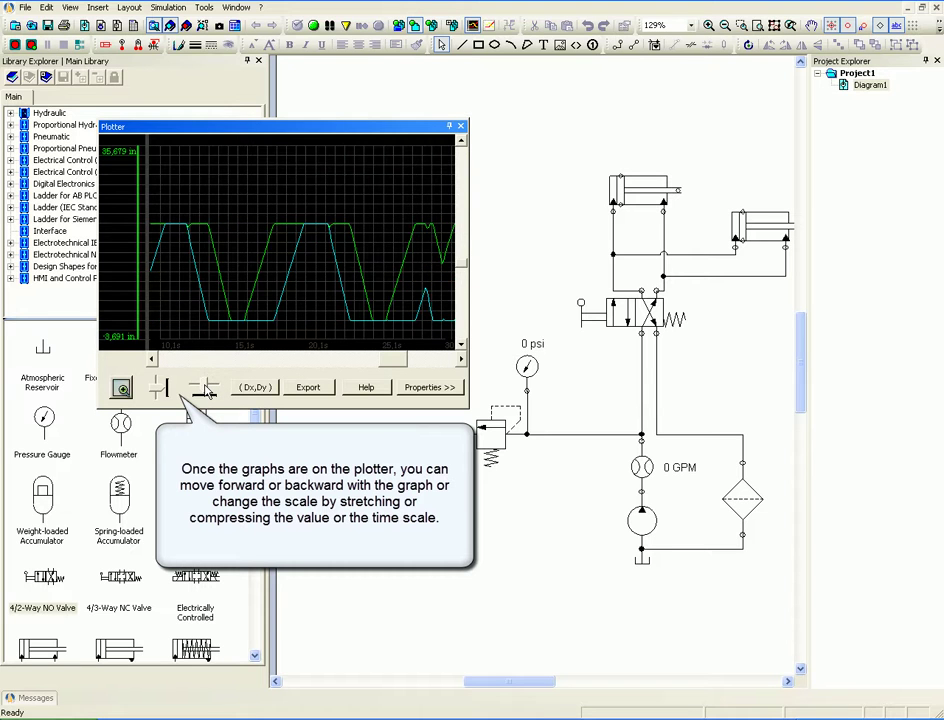
{"action": "left_click", "coordinate": [205, 390]}
{"action": "left_click", "coordinate": [209, 393]}
{"action": "left_click", "coordinate": [207, 391]}
{"action": "left_click", "coordinate": [207, 392]}
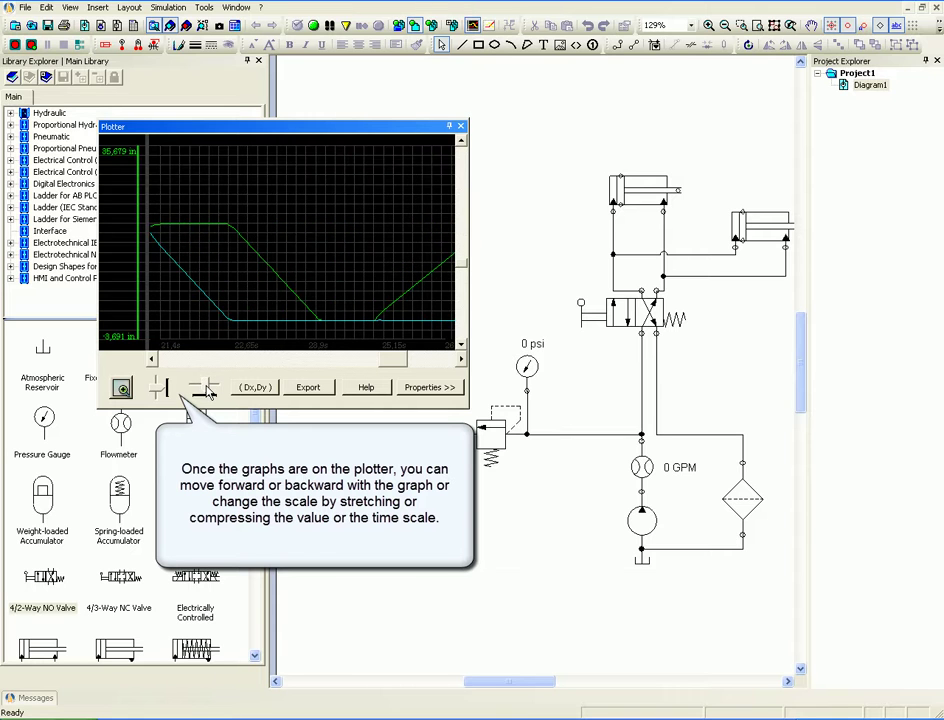
- Set the value range to -0,541–32,53 in and the time span to about 17–27 s
{"action": "left_click", "coordinate": [162, 391]}
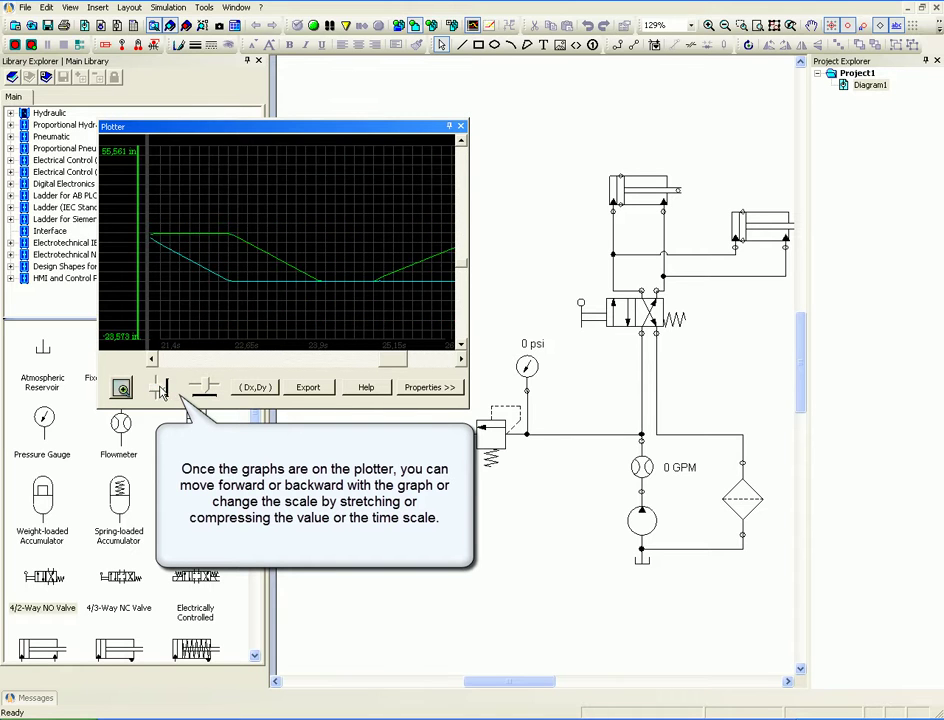
{"action": "left_click", "coordinate": [163, 388]}
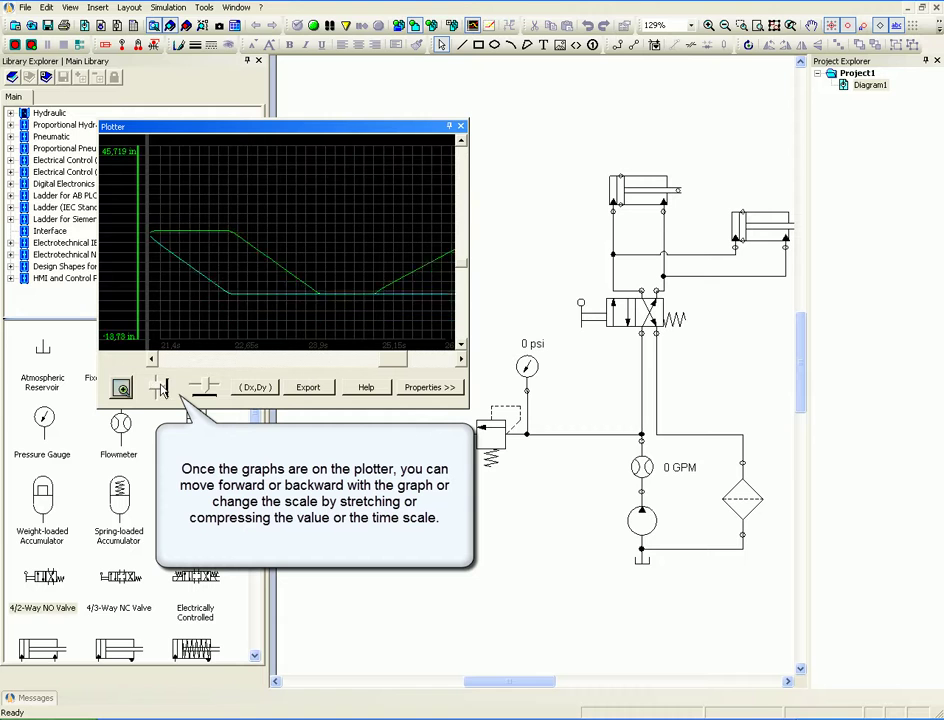
{"action": "left_click", "coordinate": [163, 388]}
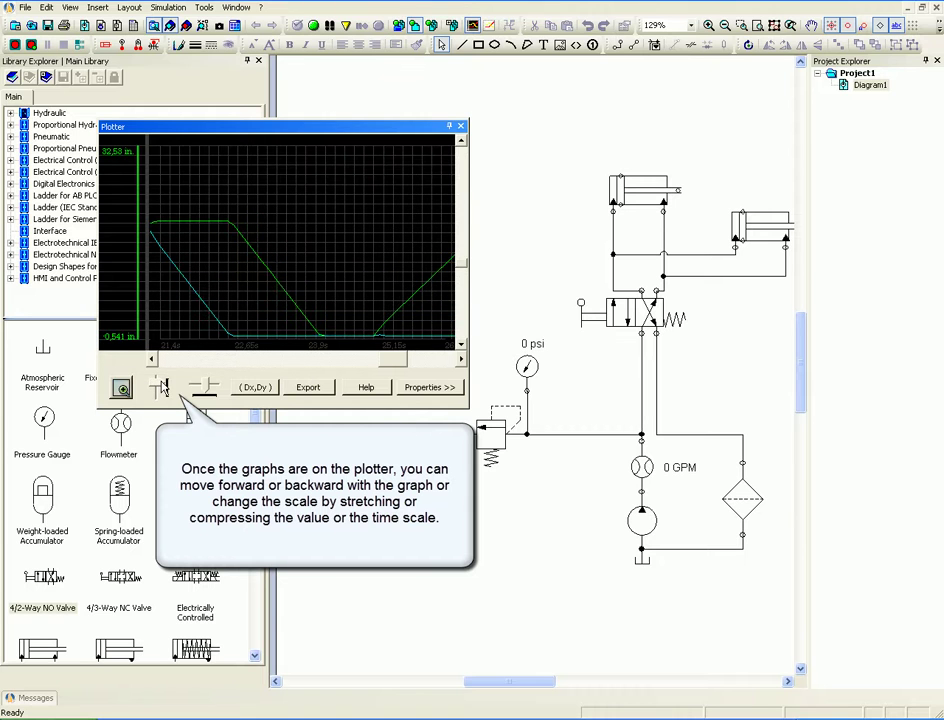
{"action": "left_click", "coordinate": [203, 388]}
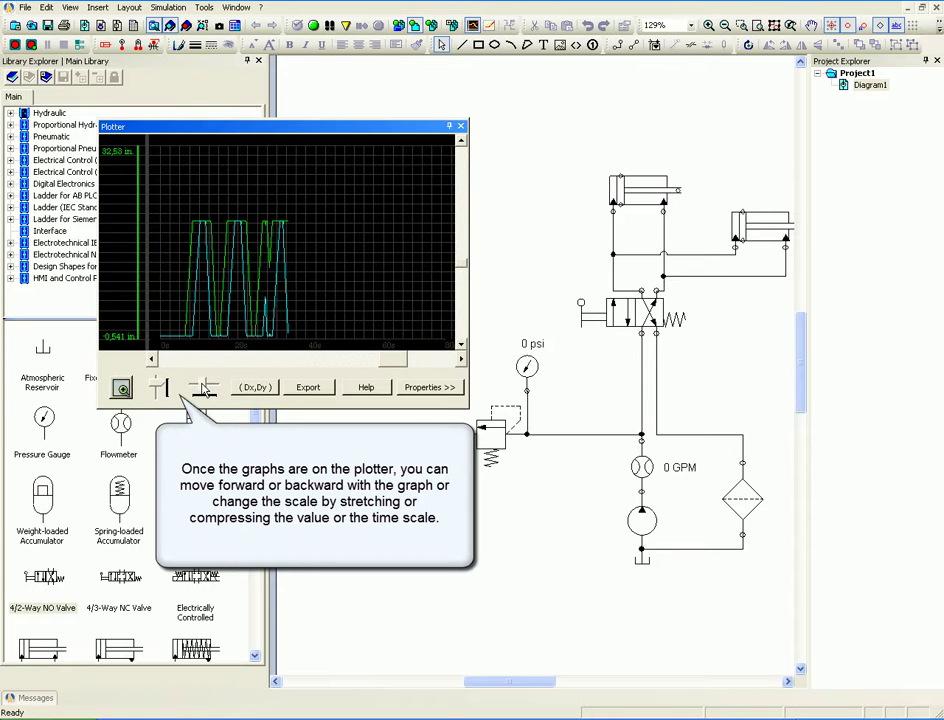
{"action": "left_click", "coordinate": [203, 388]}
{"action": "left_click", "coordinate": [203, 388]}
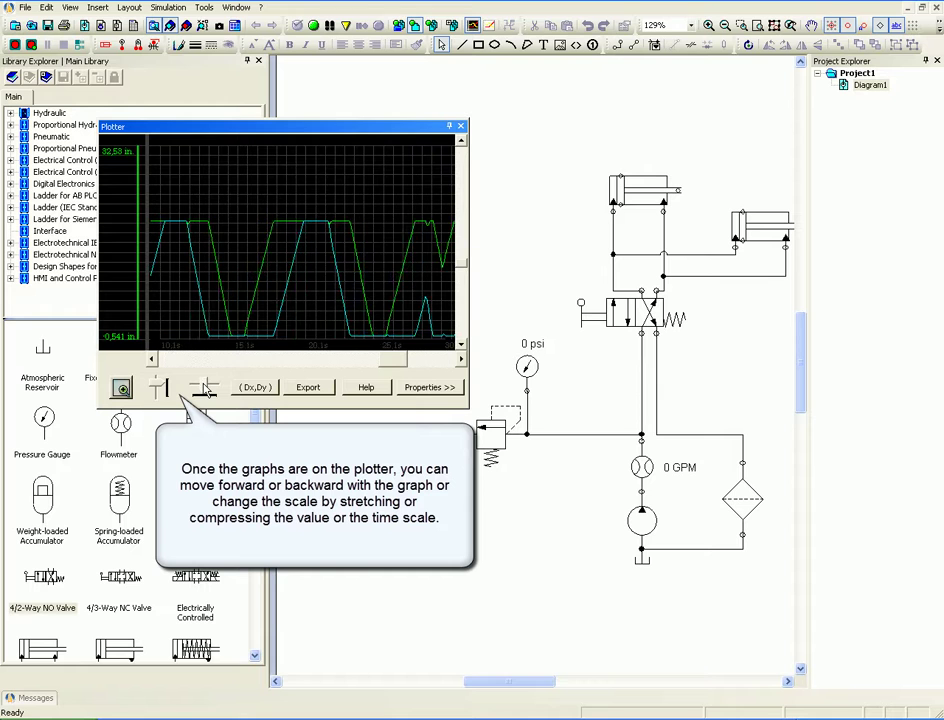
{"action": "left_click", "coordinate": [203, 388]}
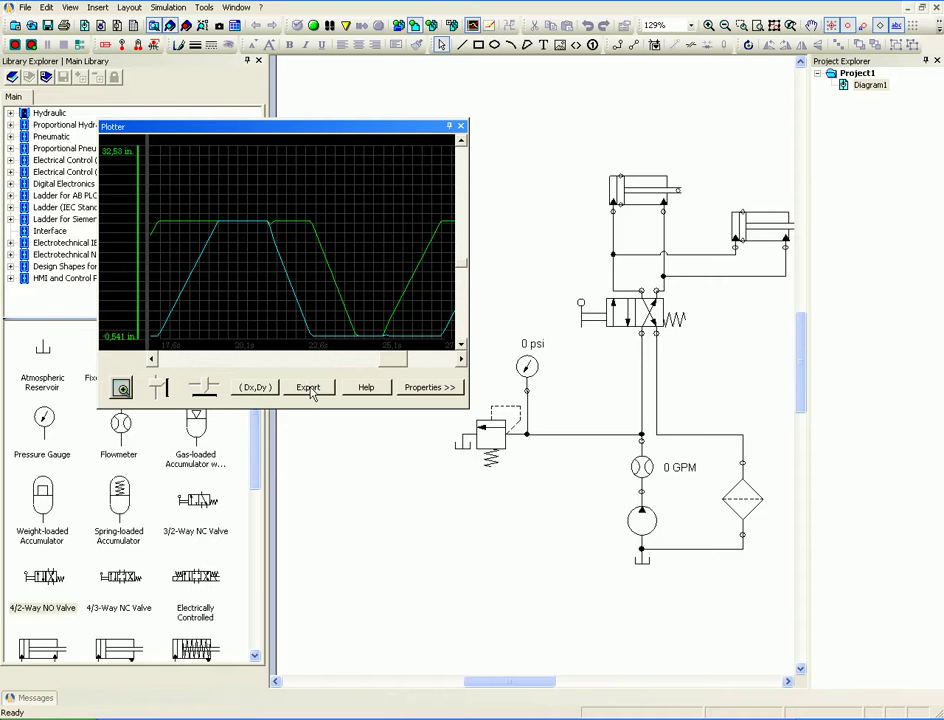
- Show the plot properties table with each curve's Current unit column
{"action": "left_click", "coordinate": [429, 387]}
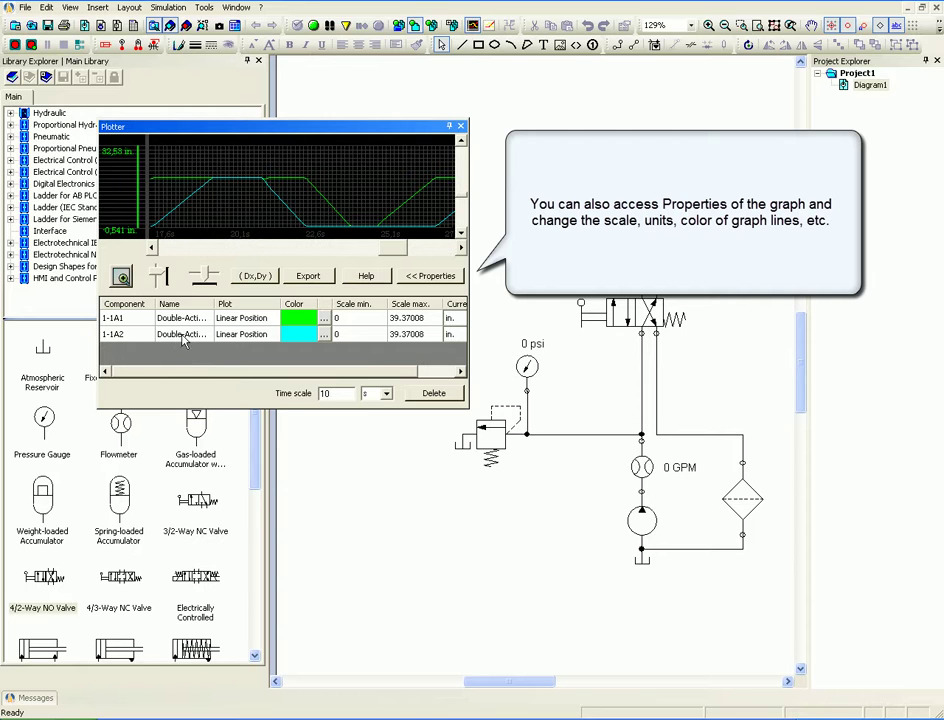
{"action": "left_click", "coordinate": [343, 371]}
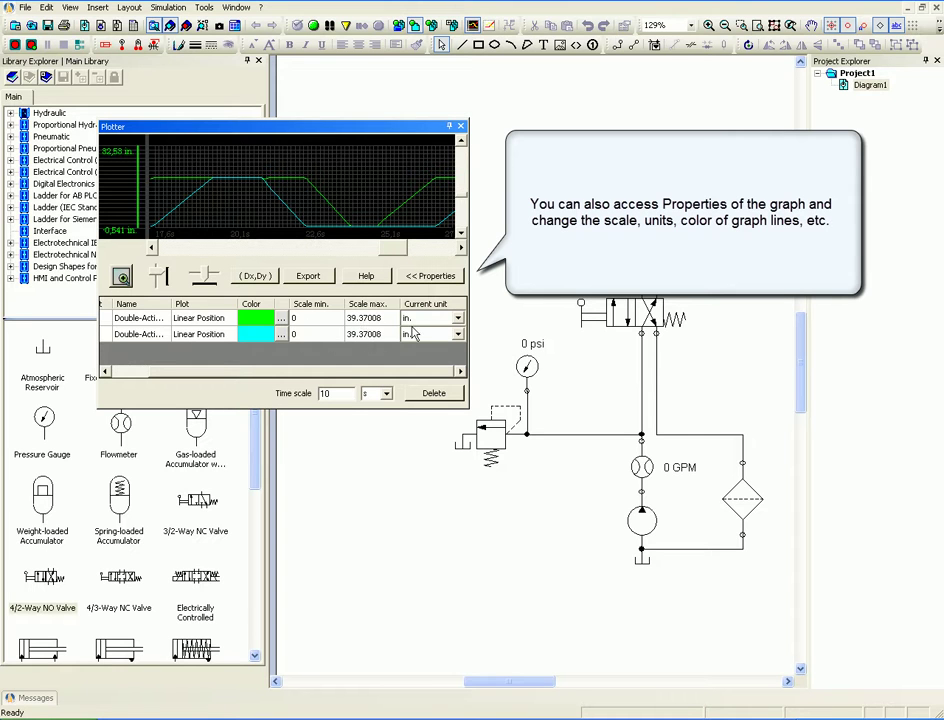
{"action": "left_click", "coordinate": [457, 319]}
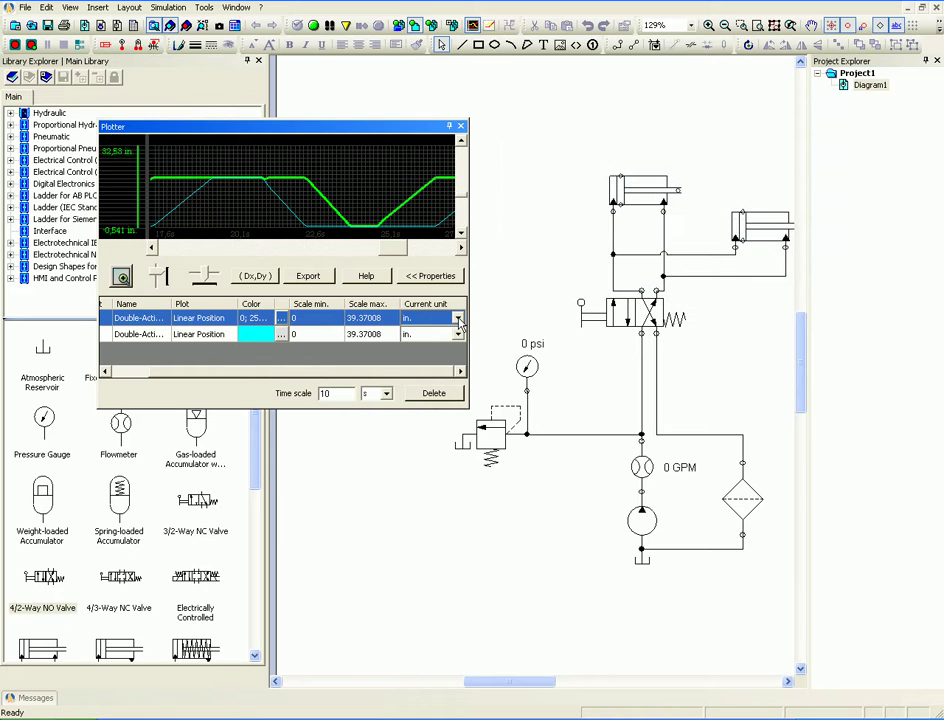
{"action": "left_click", "coordinate": [457, 319]}
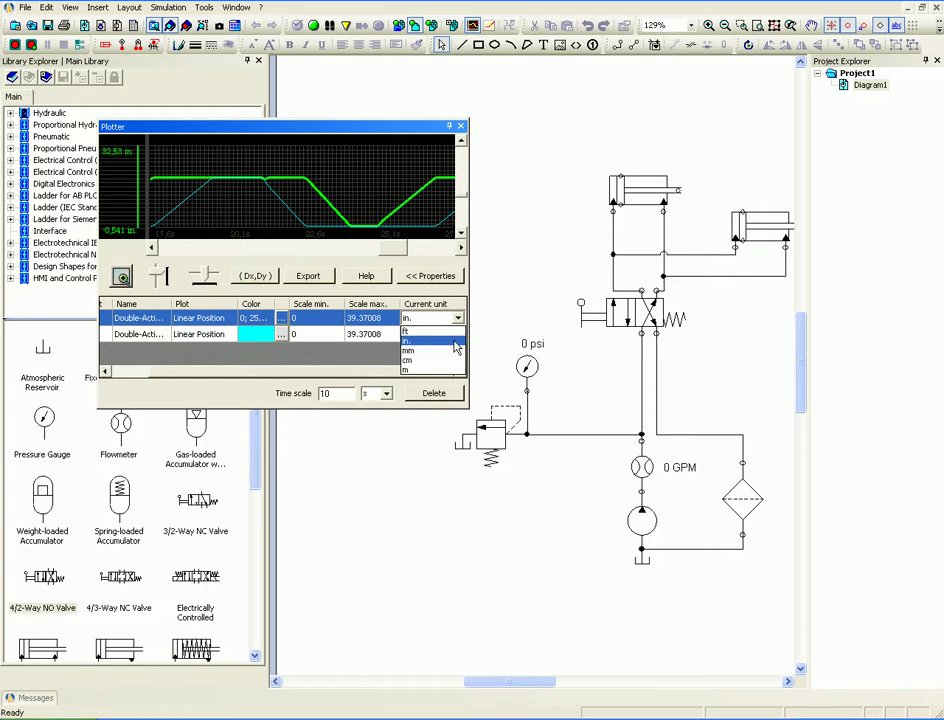
{"action": "left_click", "coordinate": [457, 319]}
- Switch the cyan curve's unit to ft, then back to in
{"action": "left_click", "coordinate": [457, 334]}
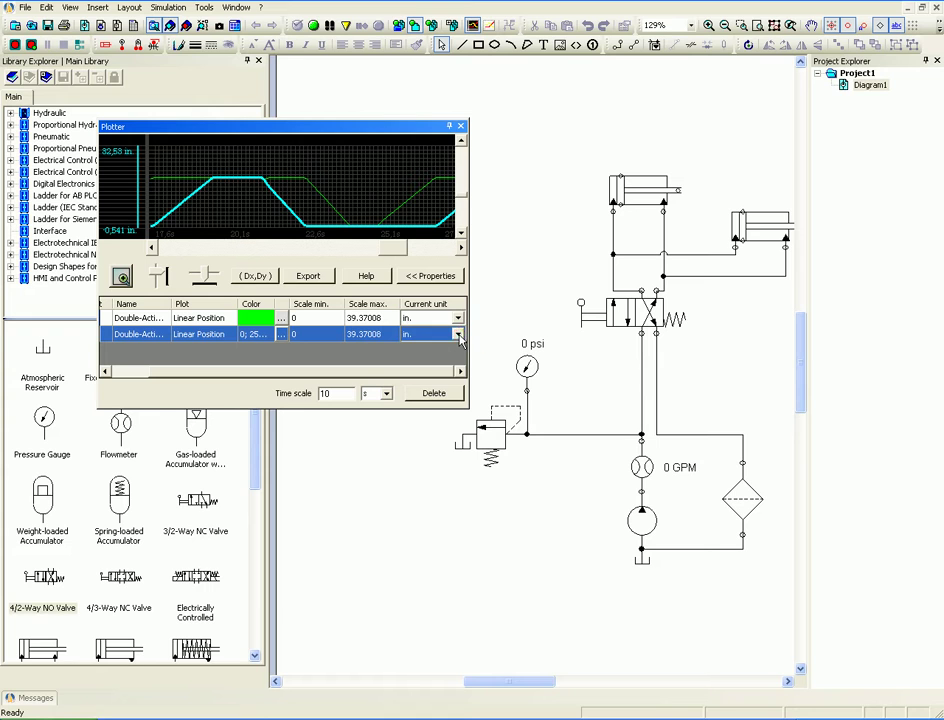
{"action": "left_click", "coordinate": [457, 334]}
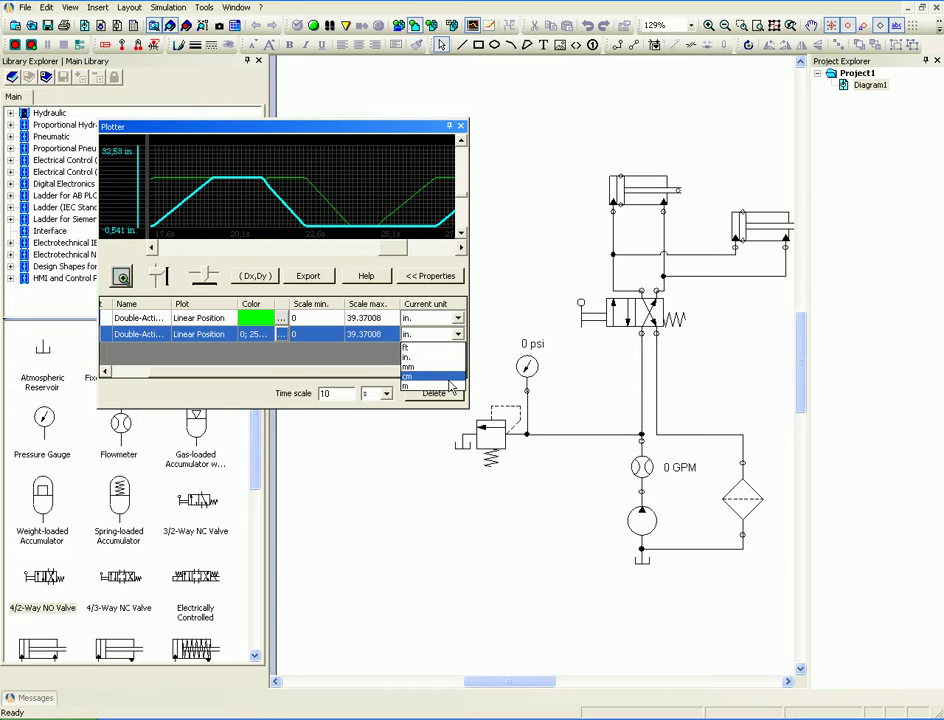
{"action": "left_click", "coordinate": [453, 348]}
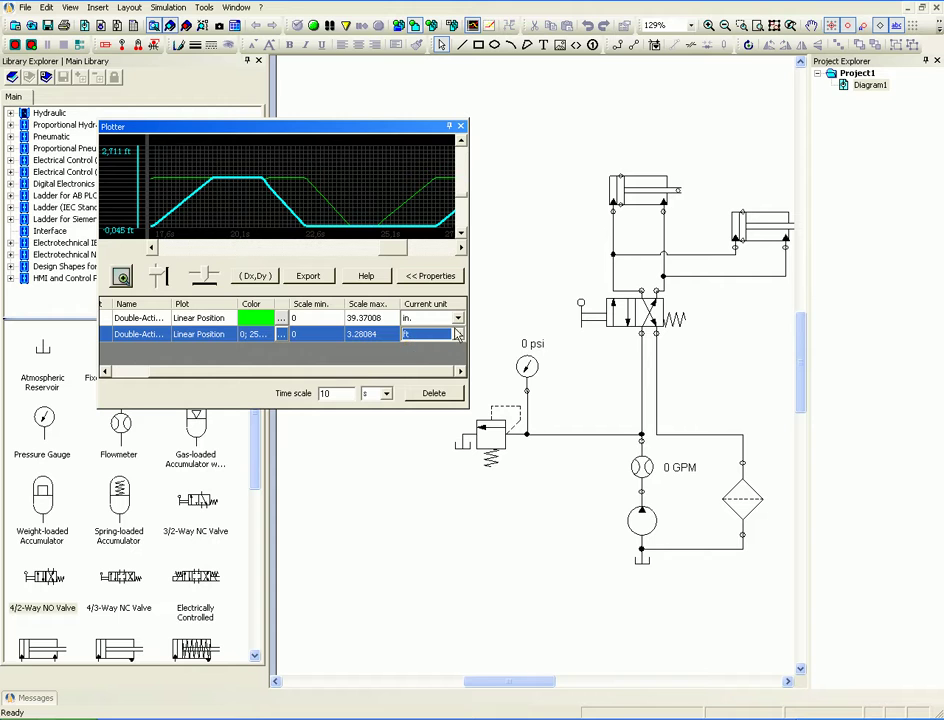
{"action": "left_click", "coordinate": [457, 333]}
{"action": "left_click", "coordinate": [421, 357]}
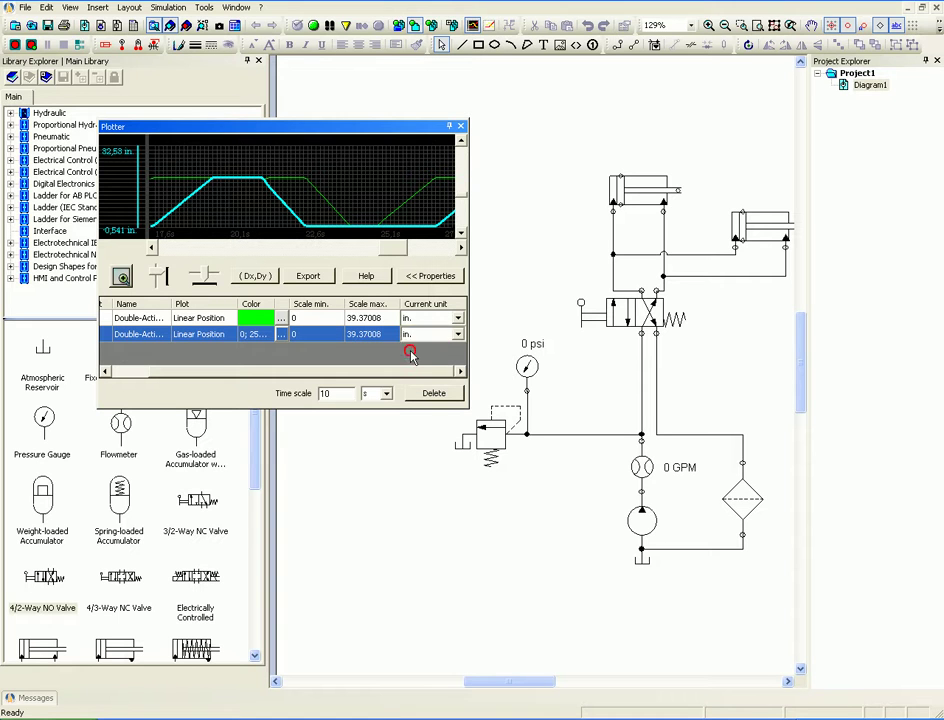
- Start exporting the plotted data to a file
{"action": "left_click", "coordinate": [307, 278]}
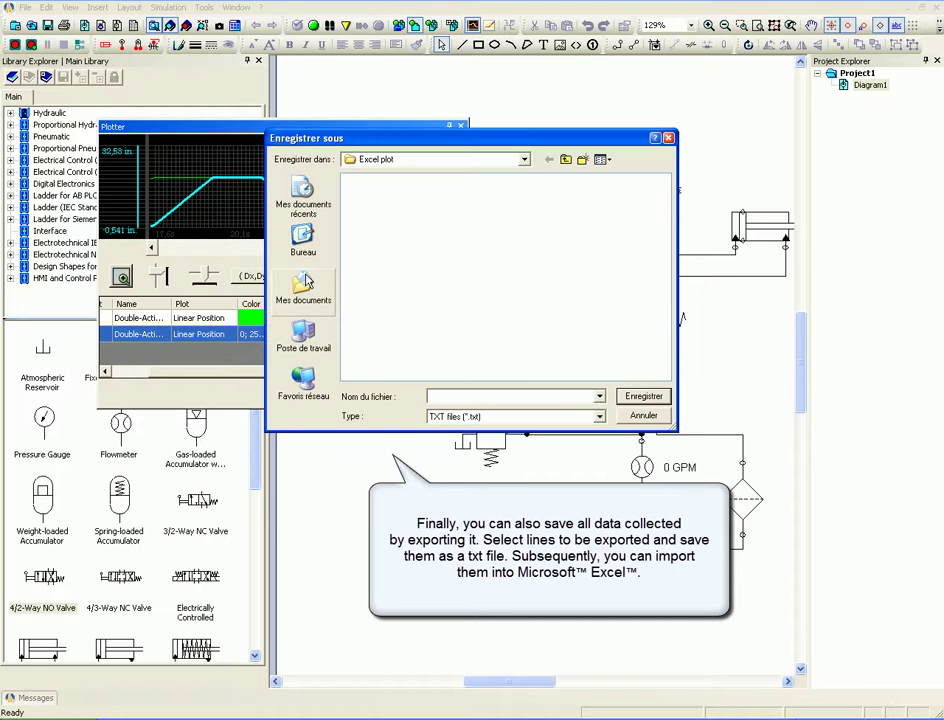